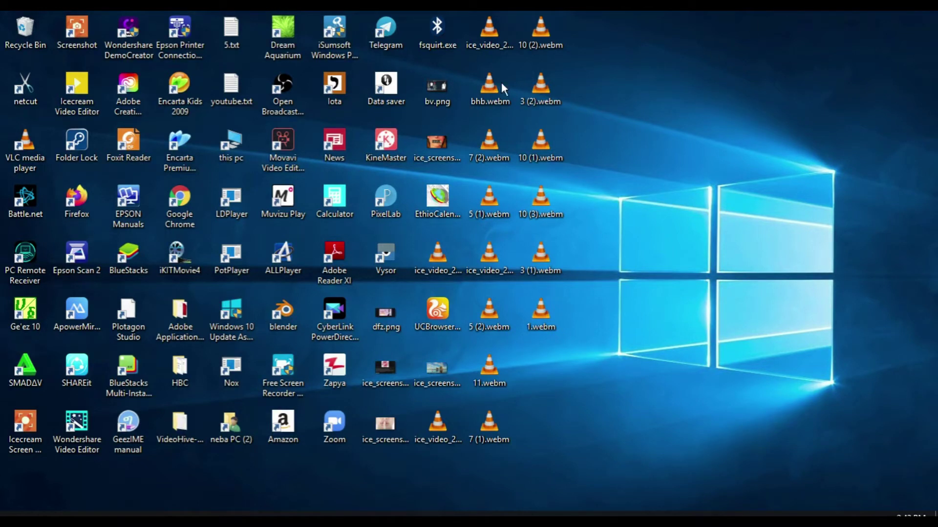
# - Search Google for 'movavi video editor' in Chrome, view its images, then minimize the browser
pyautogui.doubleClick(173, 215)
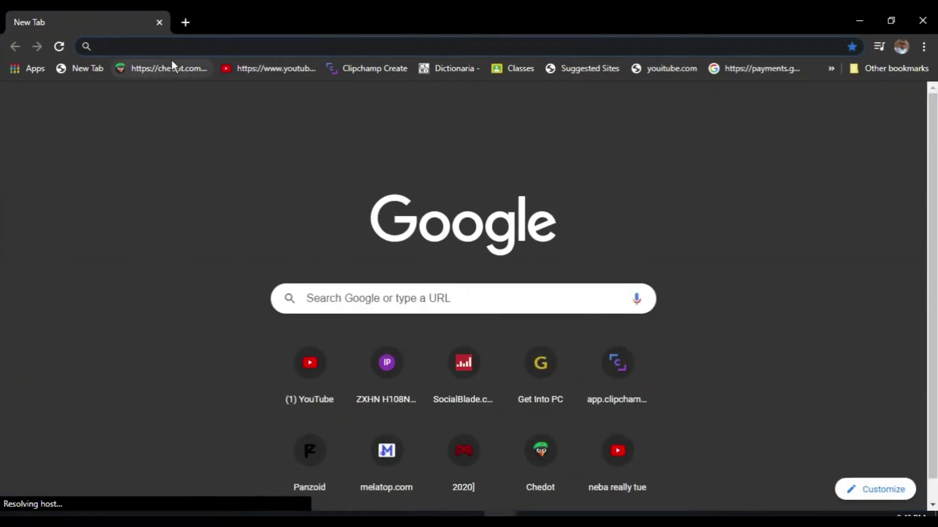
pyautogui.click(169, 48)
pyautogui.write('mova')
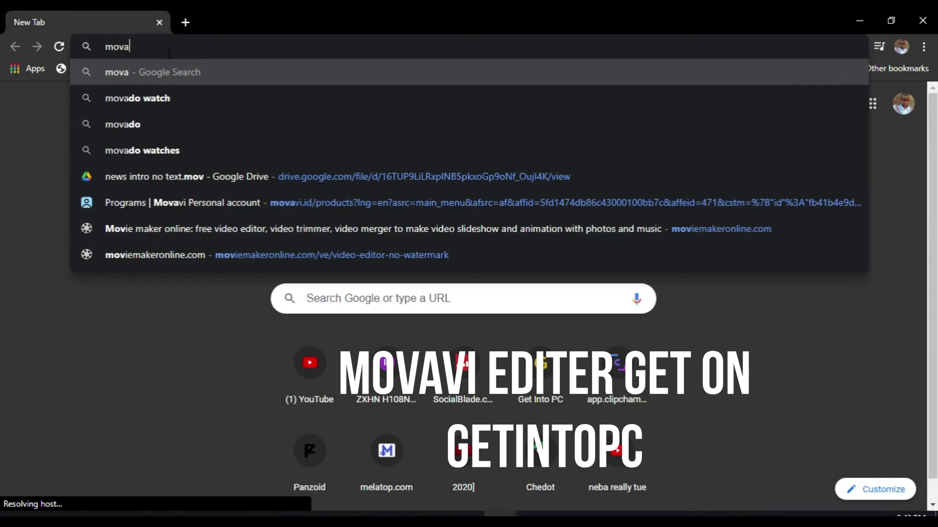
pyautogui.write('vi video edi')
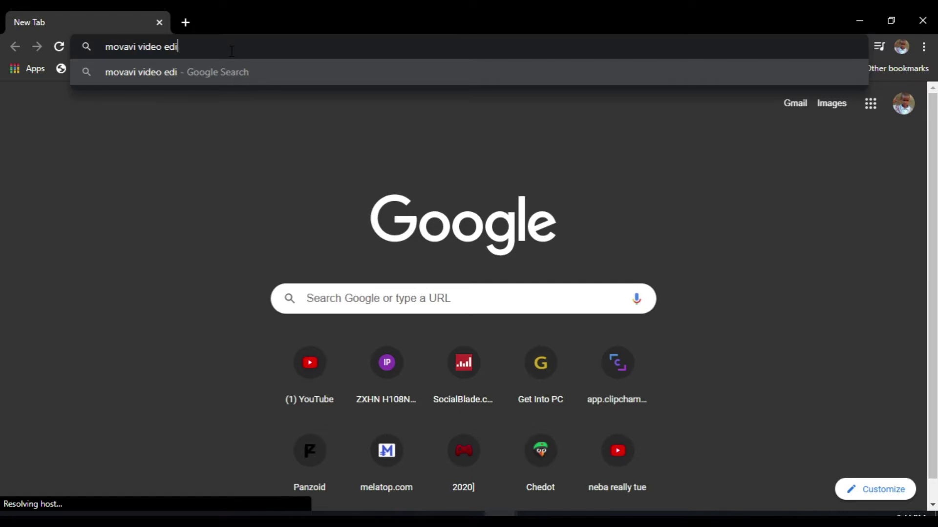
pyautogui.write('r')
pyautogui.press('Return')
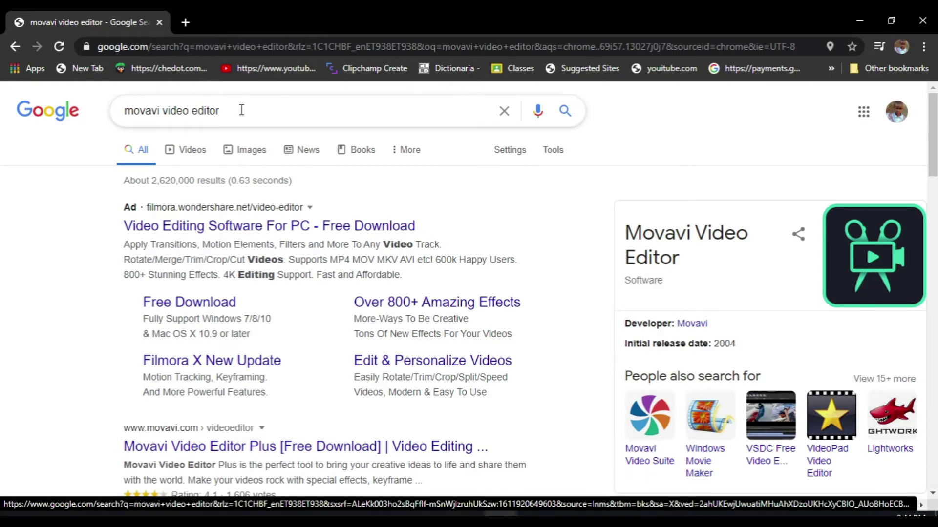
pyautogui.click(868, 289)
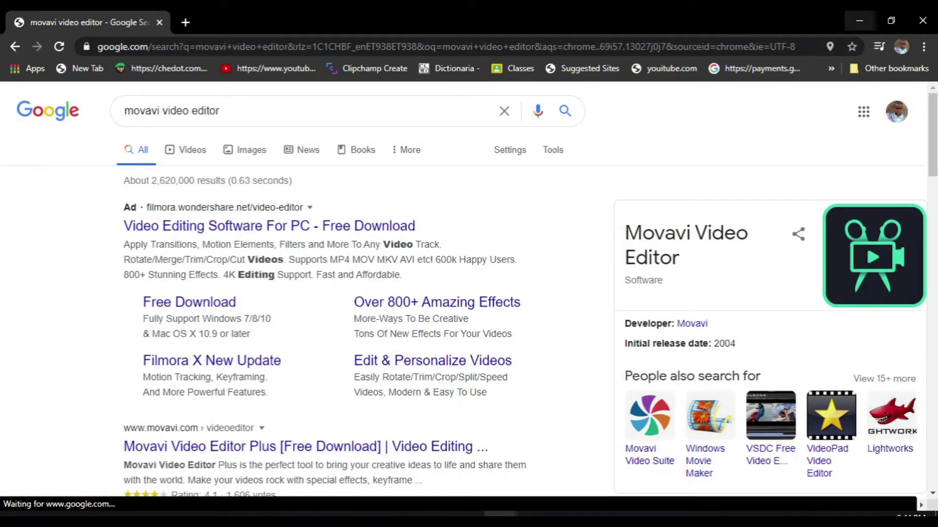
pyautogui.click(859, 21)
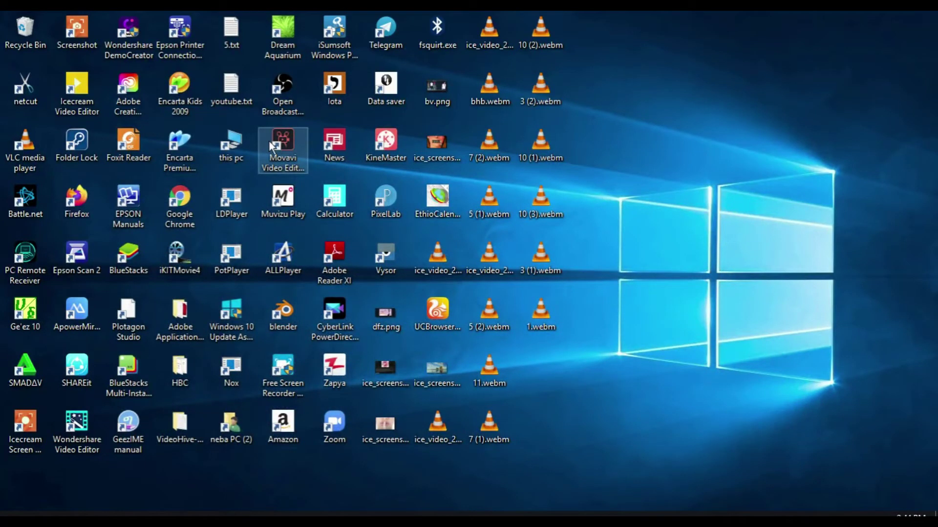
# - Launch Movavi Video Editor 15 Plus from its desktop shortcut
pyautogui.click(287, 159)
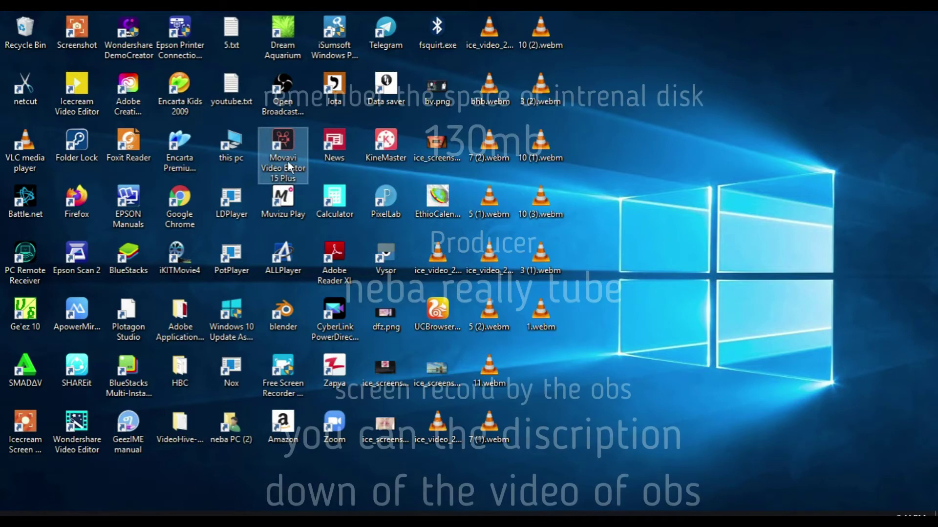
pyautogui.doubleClick(285, 141)
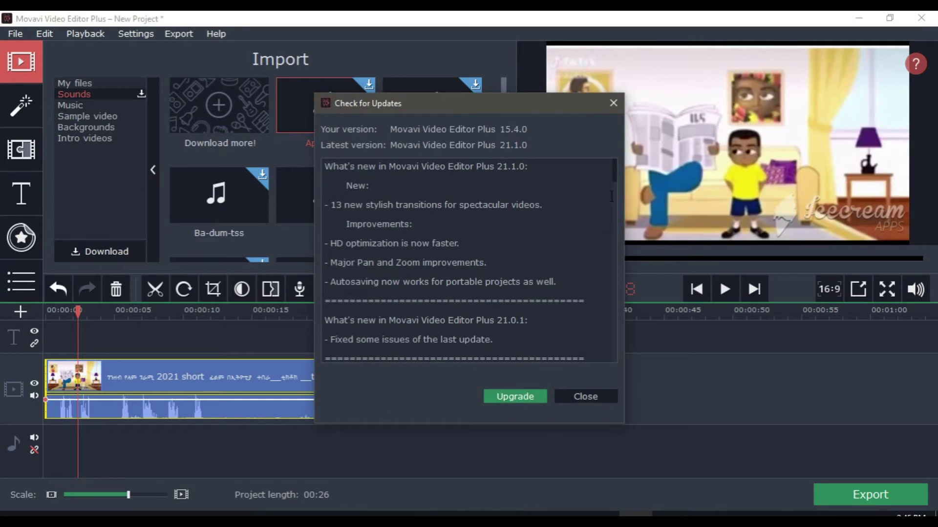
# - Close the update notice, browse Music, Sample video, Backgrounds and Intro videos, then show Filters
pyautogui.click(613, 102)
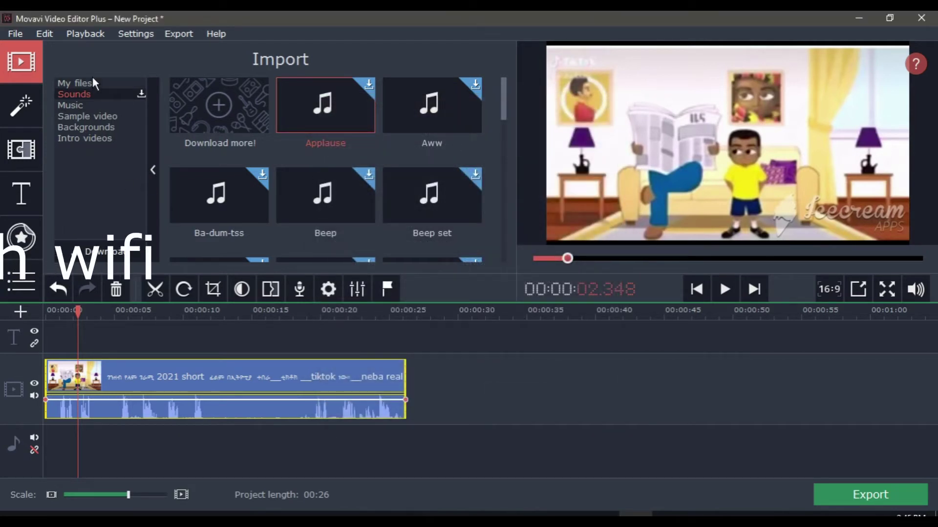
pyautogui.click(83, 104)
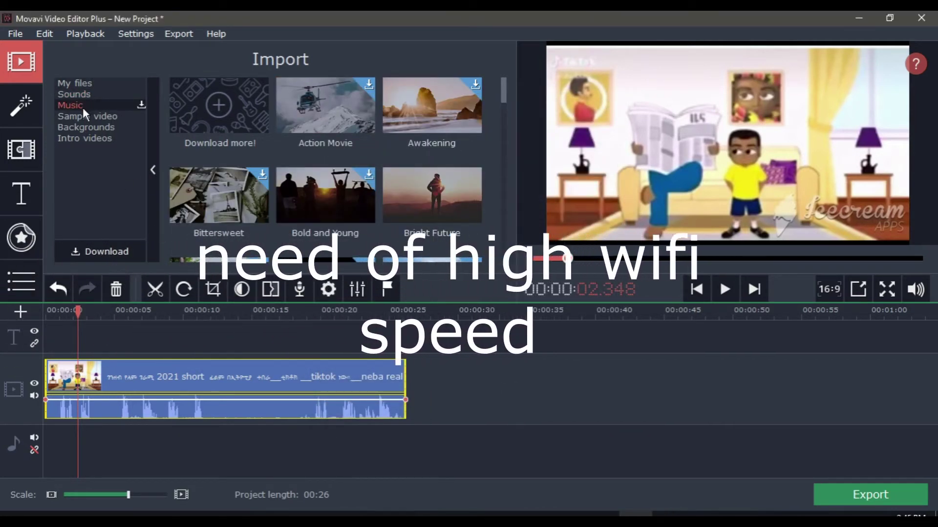
pyautogui.click(83, 113)
pyautogui.click(88, 125)
pyautogui.click(88, 137)
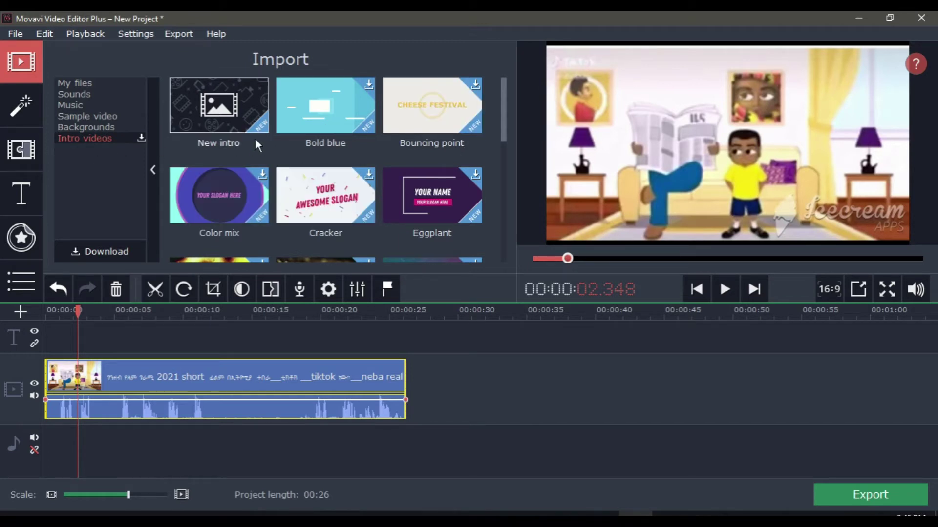
pyautogui.moveTo(506, 92); pyautogui.dragTo(508, 215)
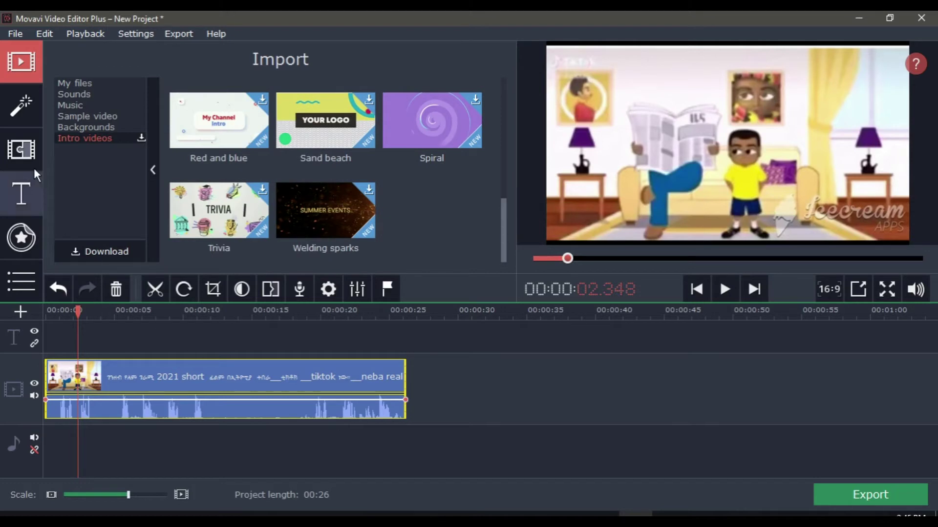
pyautogui.click(16, 112)
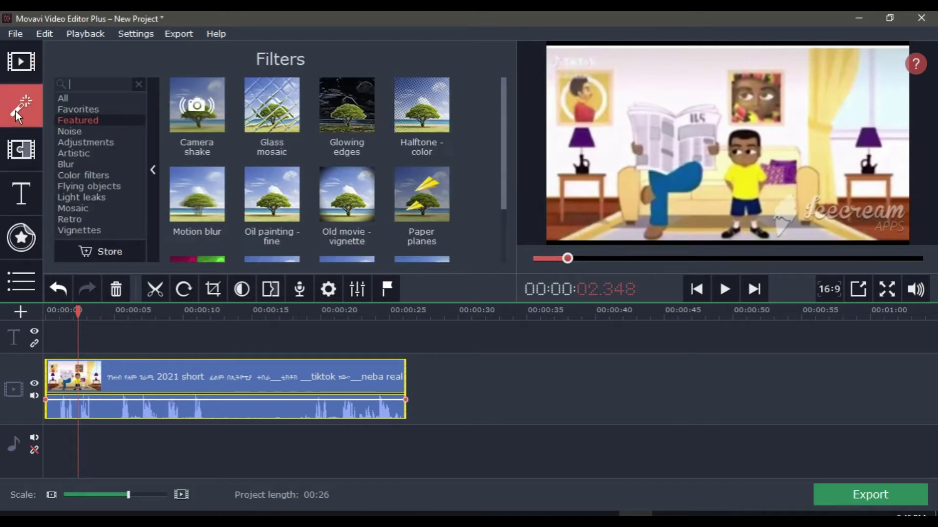
# - From all filters, apply Balloons to the selected cartoon clip and preview it
pyautogui.click(78, 101)
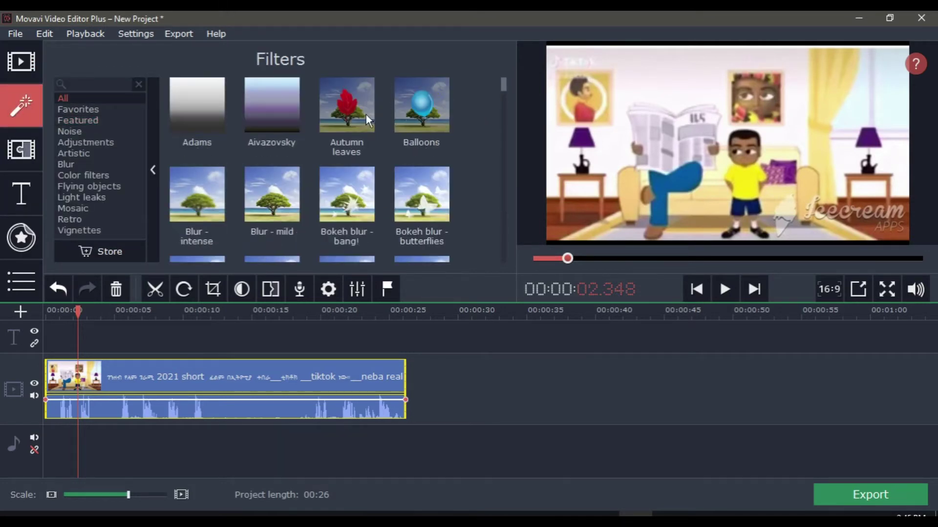
pyautogui.moveTo(438, 99); pyautogui.dragTo(117, 383)
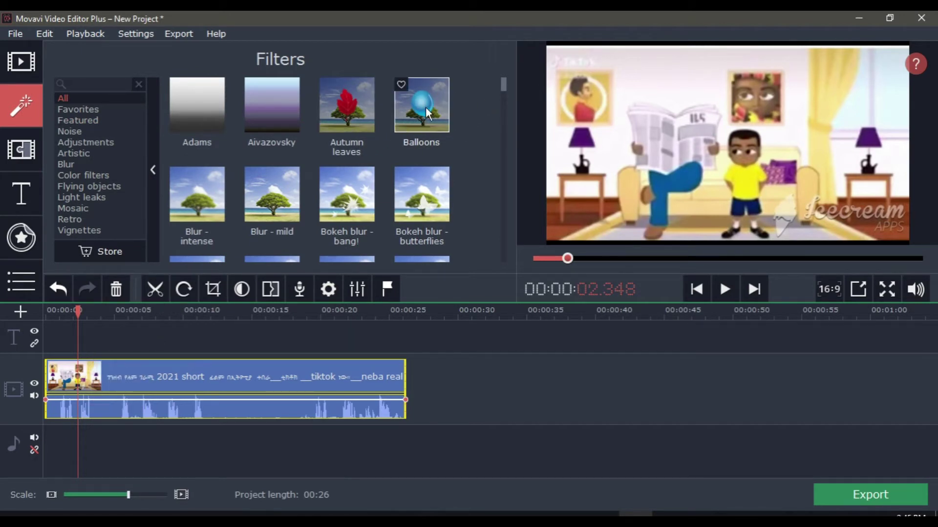
pyautogui.rightClick(426, 107)
pyautogui.click(461, 116)
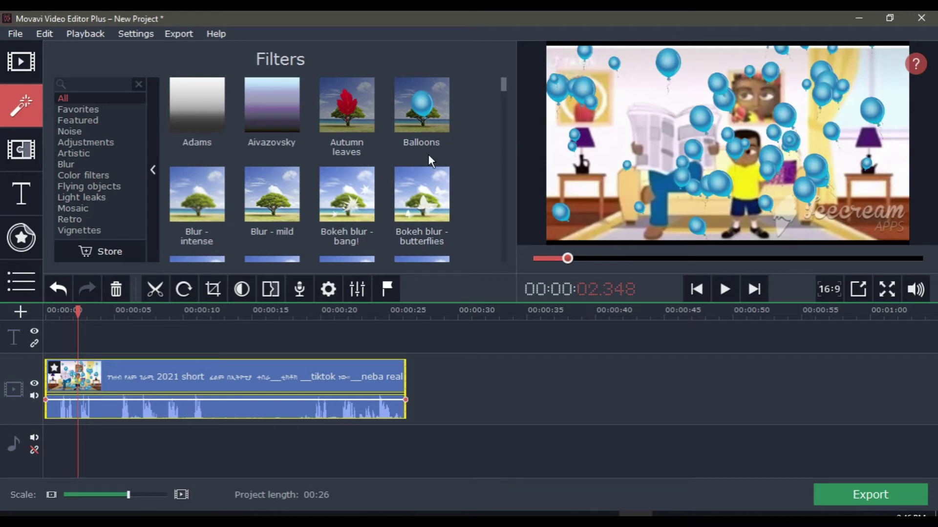
pyautogui.moveTo(567, 259); pyautogui.dragTo(532, 259)
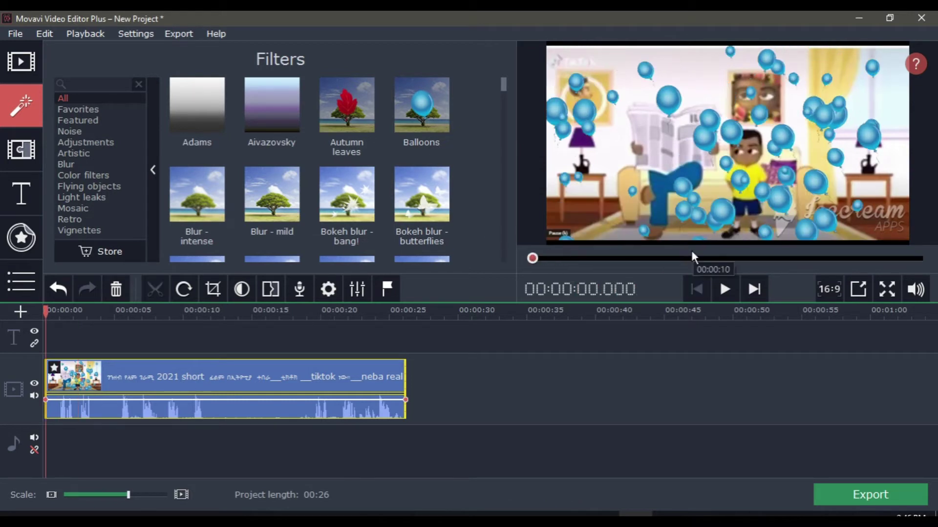
pyautogui.click(725, 292)
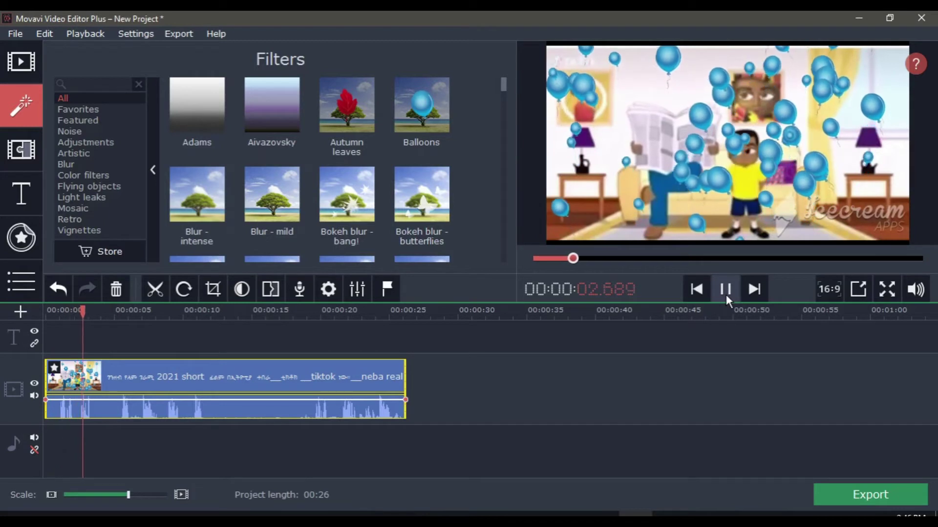
pyautogui.click(725, 291)
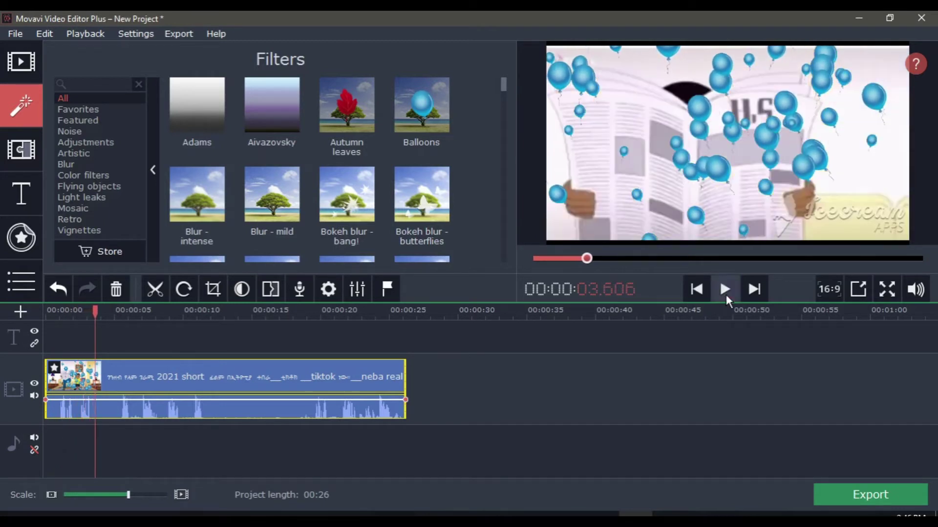
# - Apply Autumn leaves to the clip, then Bokeh blur - butterflies to all clips
pyautogui.rightClick(356, 104)
pyautogui.click(382, 113)
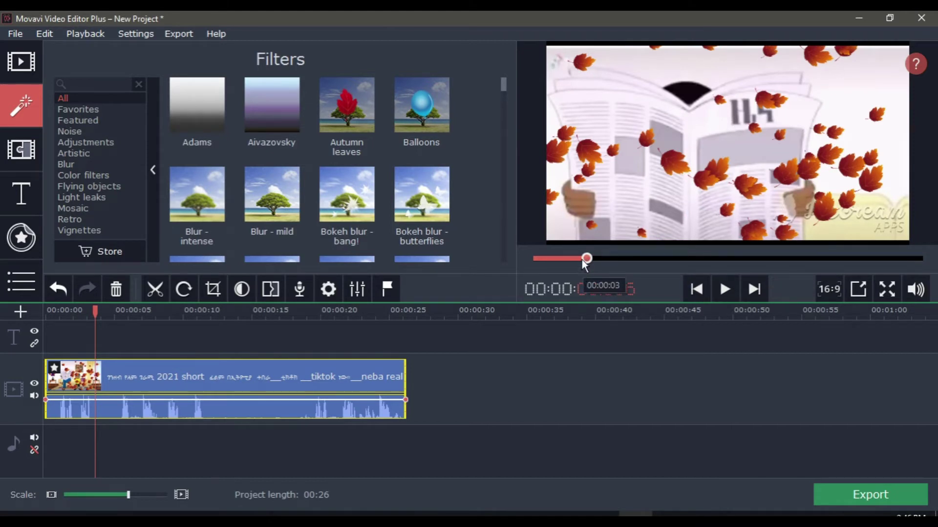
pyautogui.moveTo(581, 261); pyautogui.dragTo(538, 271)
pyautogui.click(724, 289)
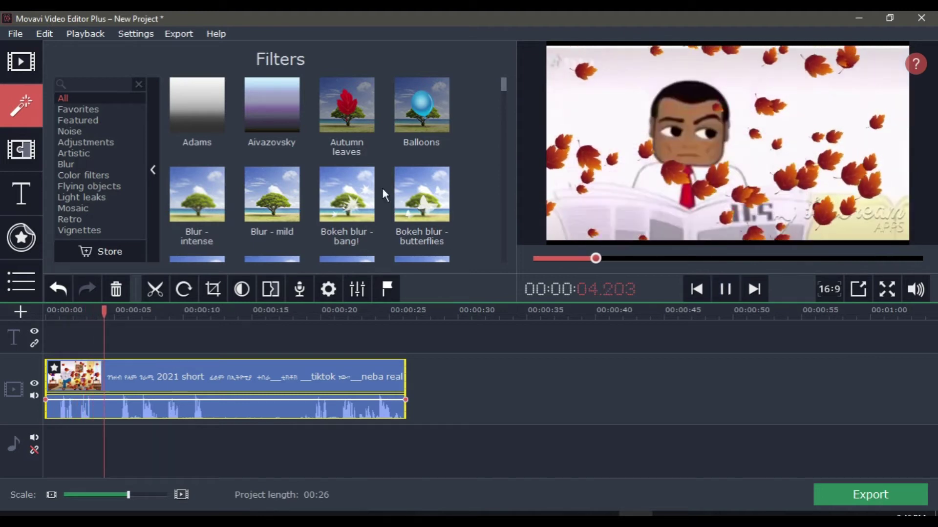
pyautogui.rightClick(441, 194)
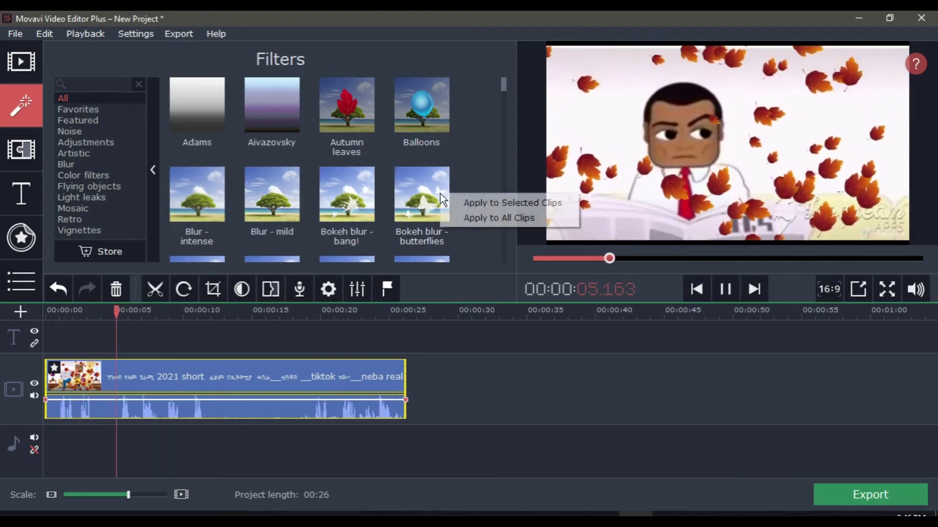
pyautogui.click(474, 218)
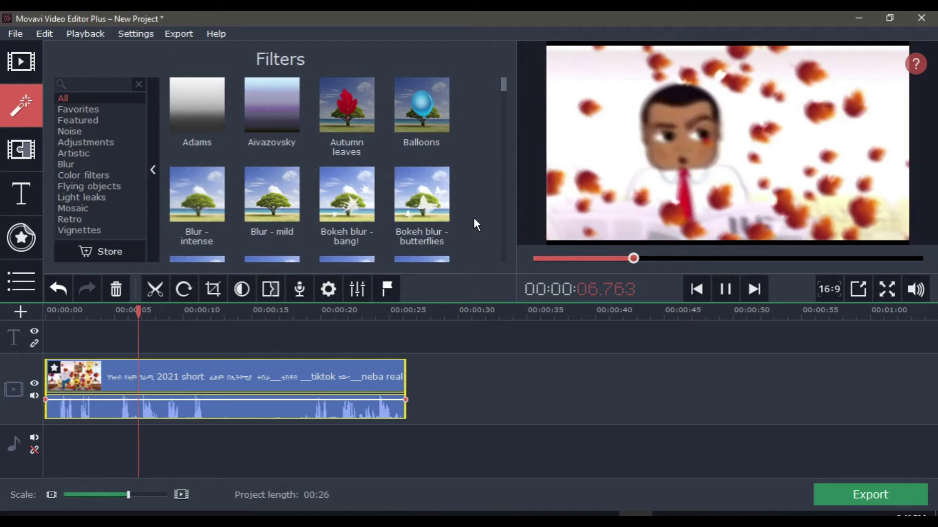
pyautogui.click(90, 108)
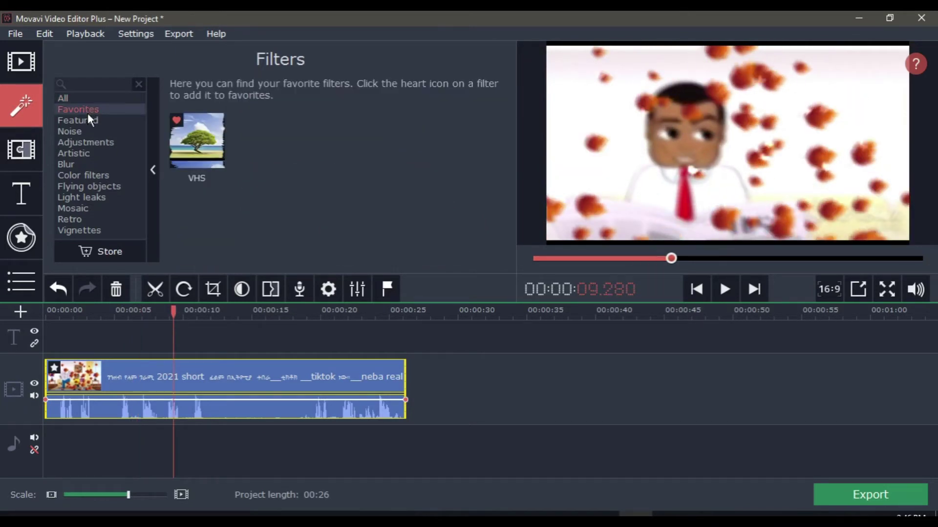
# - Apply the Glass mosaic filter to the selected clip and preview it
pyautogui.click(87, 121)
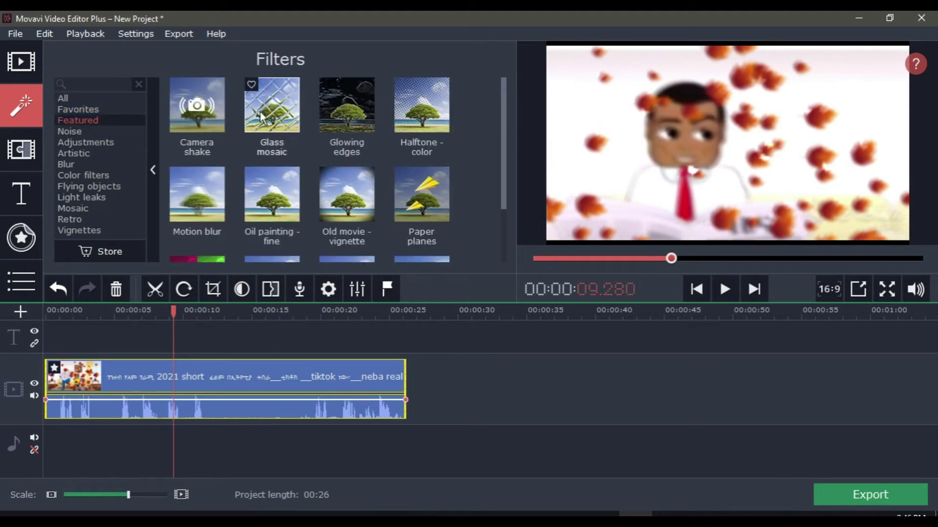
pyautogui.rightClick(277, 108)
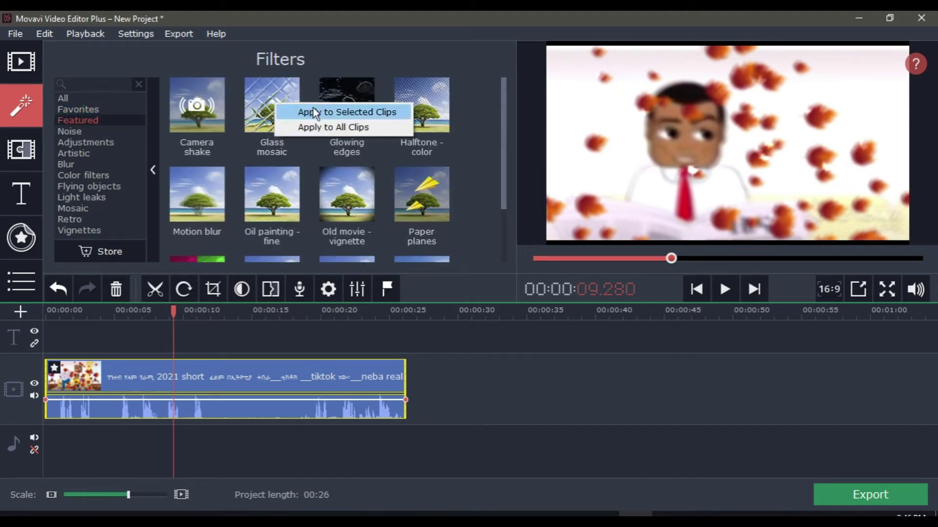
pyautogui.click(312, 107)
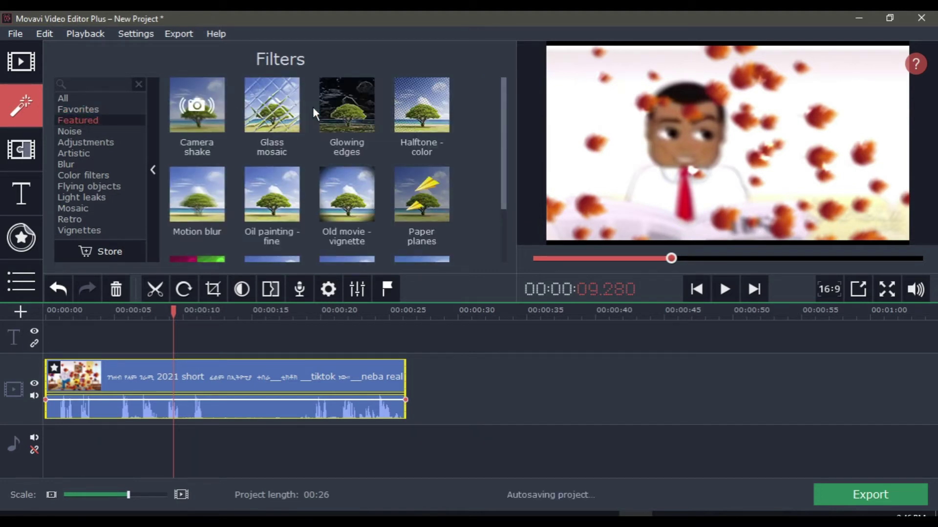
pyautogui.click(718, 291)
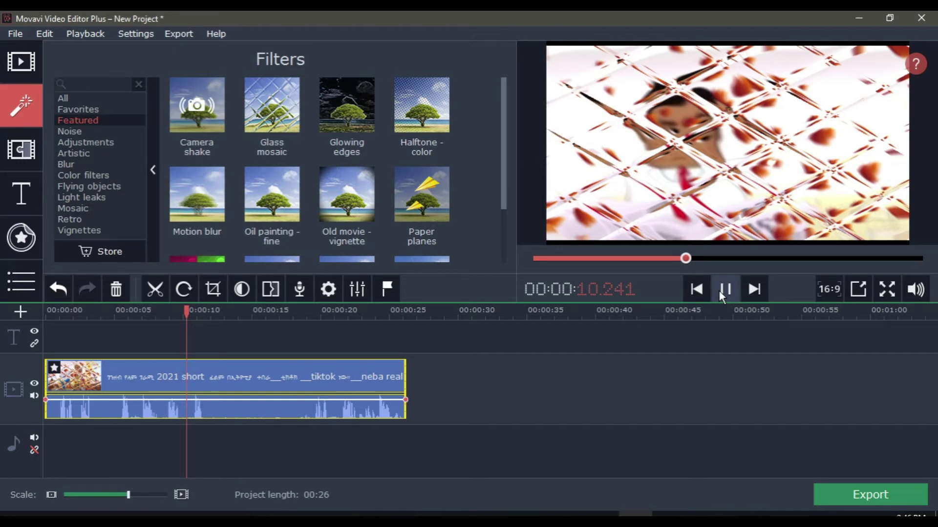
pyautogui.click(719, 290)
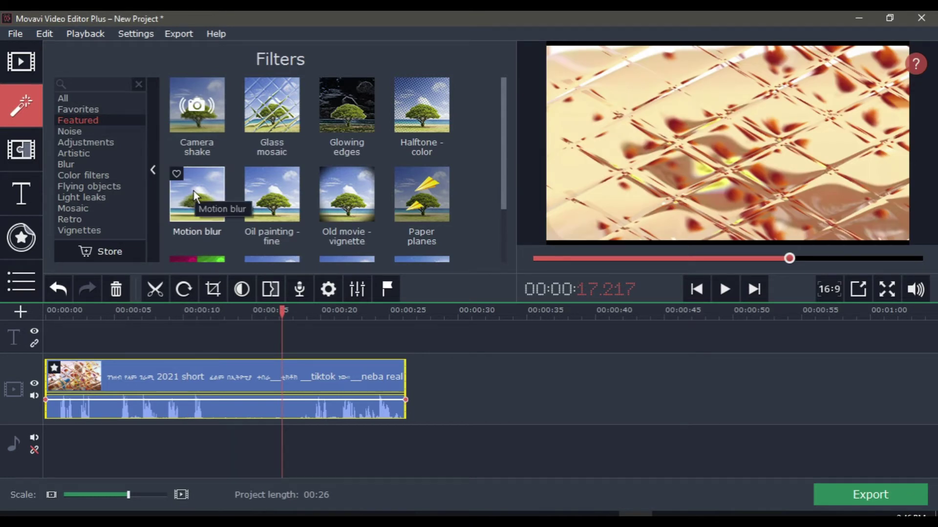
# - Apply Motion blur to all clips and preview the result
pyautogui.rightClick(193, 191)
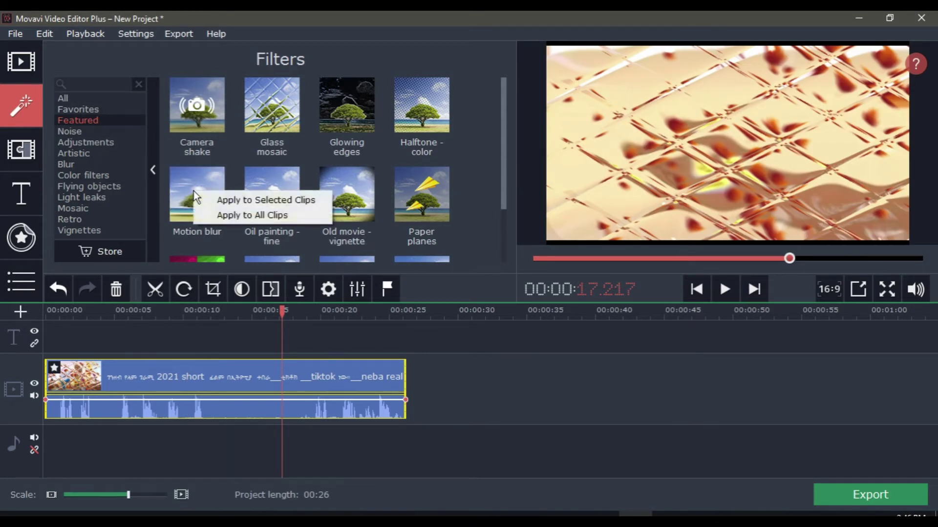
pyautogui.click(240, 216)
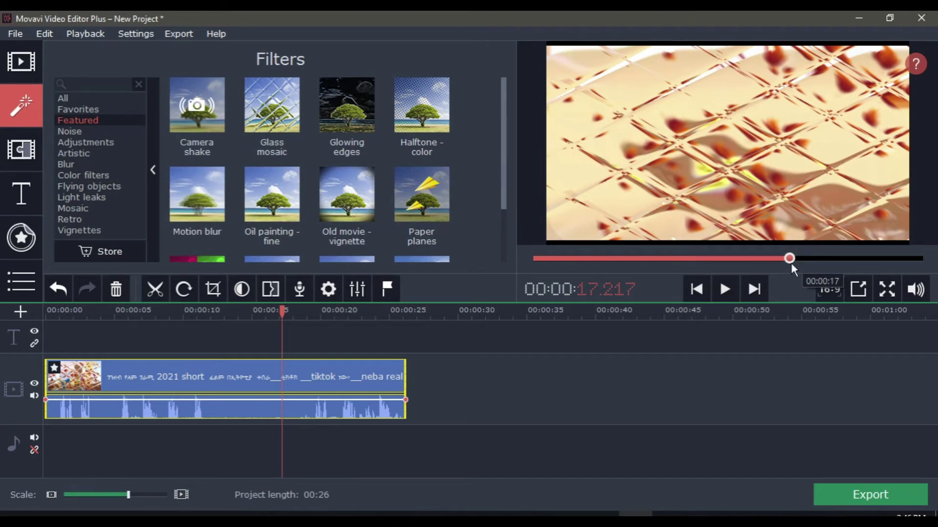
pyautogui.rightClick(196, 201)
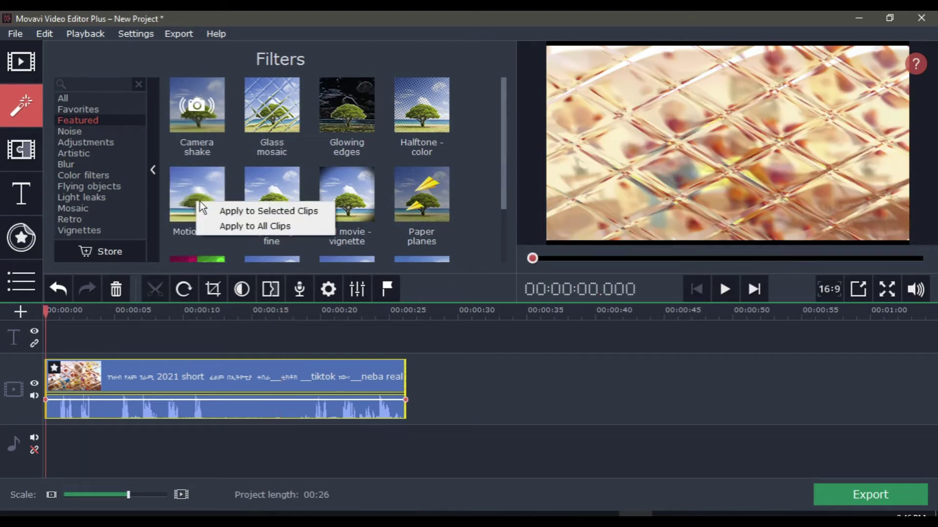
pyautogui.click(721, 290)
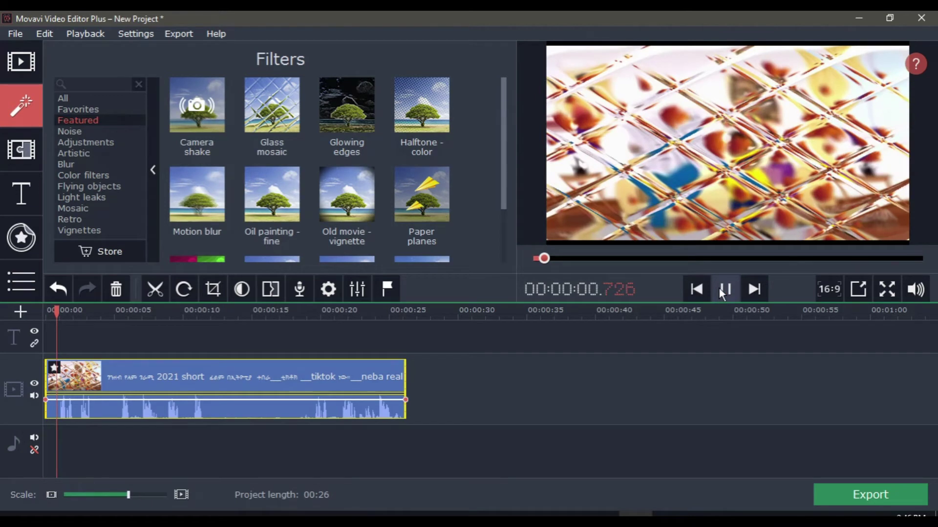
pyautogui.click(720, 291)
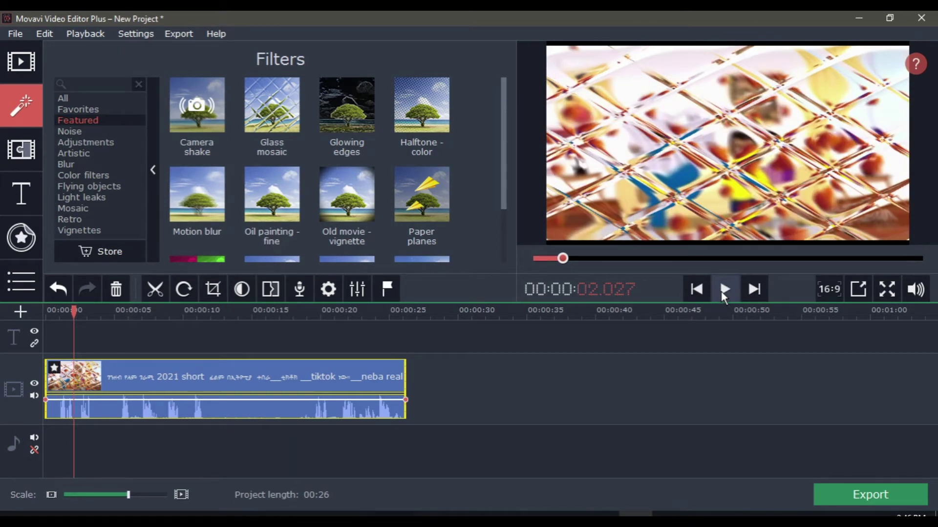
# - Apply Noise - color high to the selected clip, preview it, and list the Adjustments filters
pyautogui.click(72, 132)
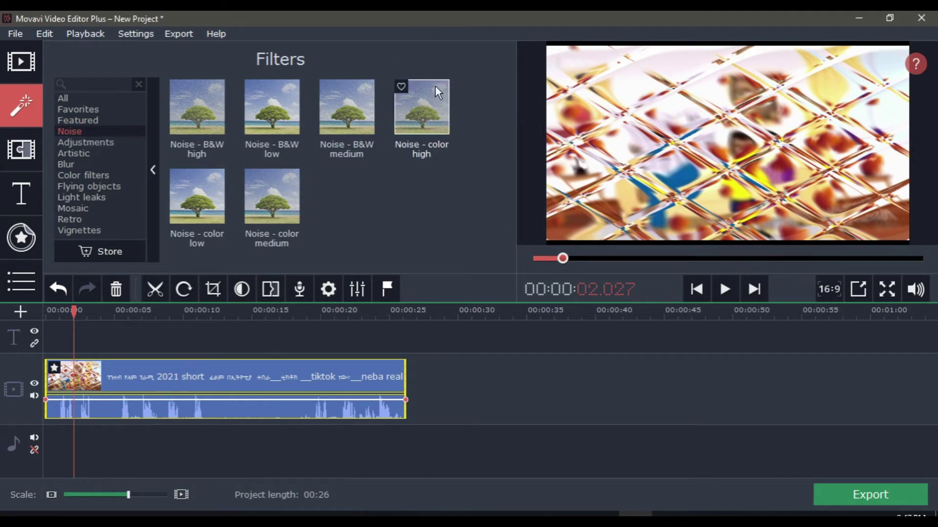
pyautogui.rightClick(424, 111)
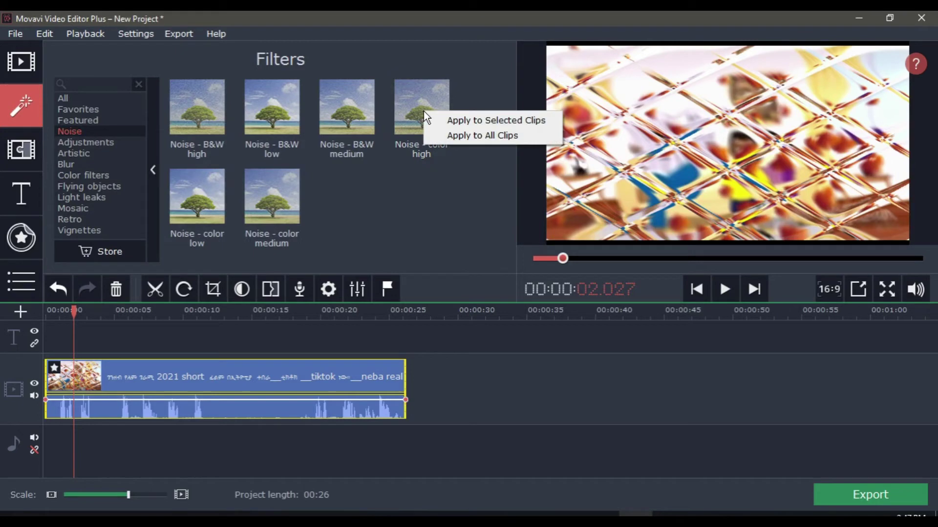
pyautogui.click(466, 117)
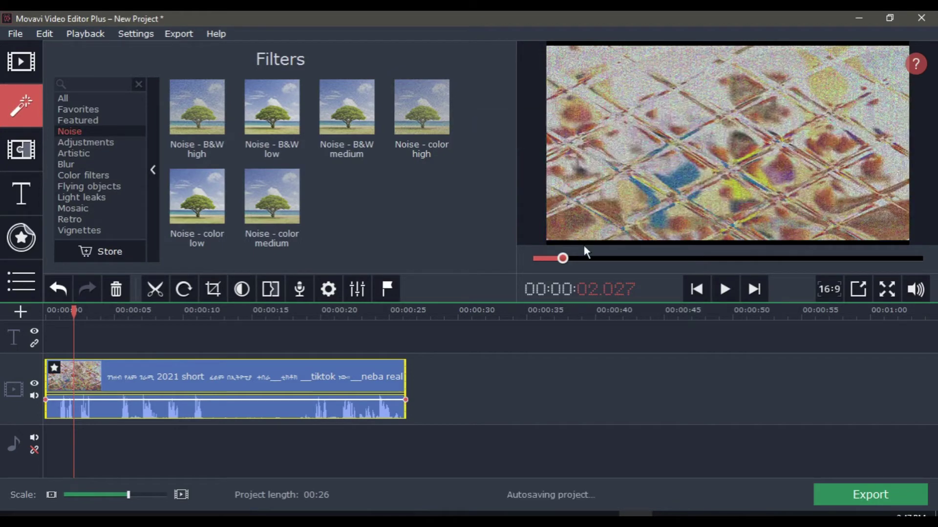
pyautogui.click(726, 290)
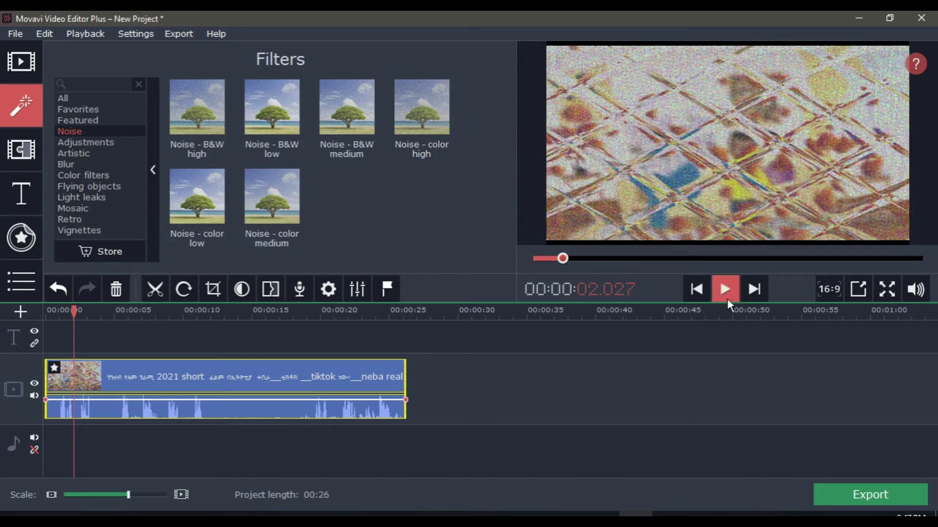
pyautogui.click(716, 206)
pyautogui.click(107, 142)
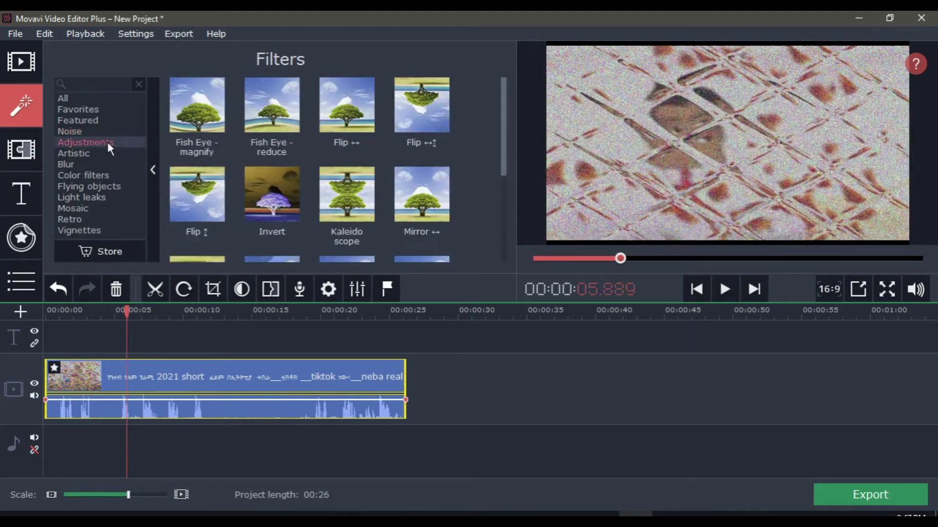
pyautogui.rightClick(280, 192)
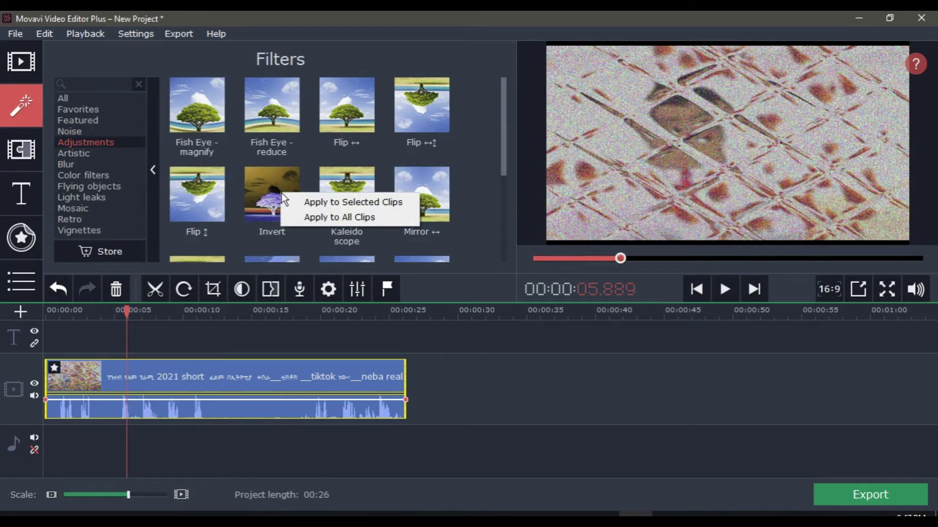
# - Apply the Invert filter to the selected clip and preview it
pyautogui.click(310, 201)
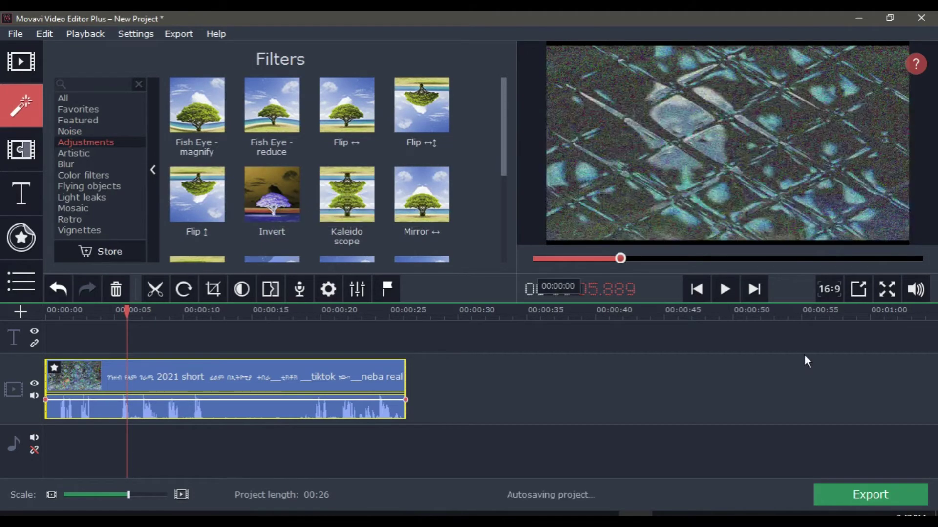
pyautogui.click(719, 291)
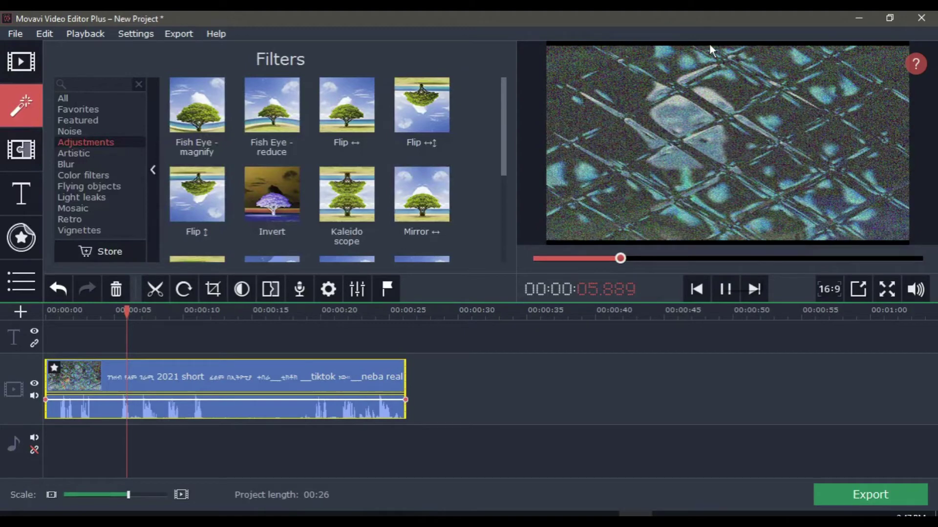
pyautogui.press('space')
# - Apply the Kaleido scope filter to the selected clip and play it through
pyautogui.rightClick(366, 199)
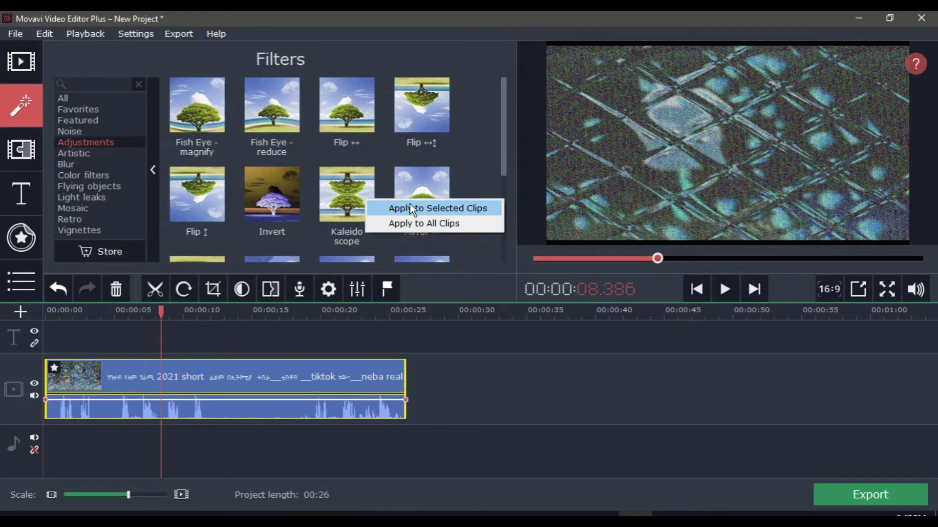
pyautogui.click(409, 204)
pyautogui.click(723, 289)
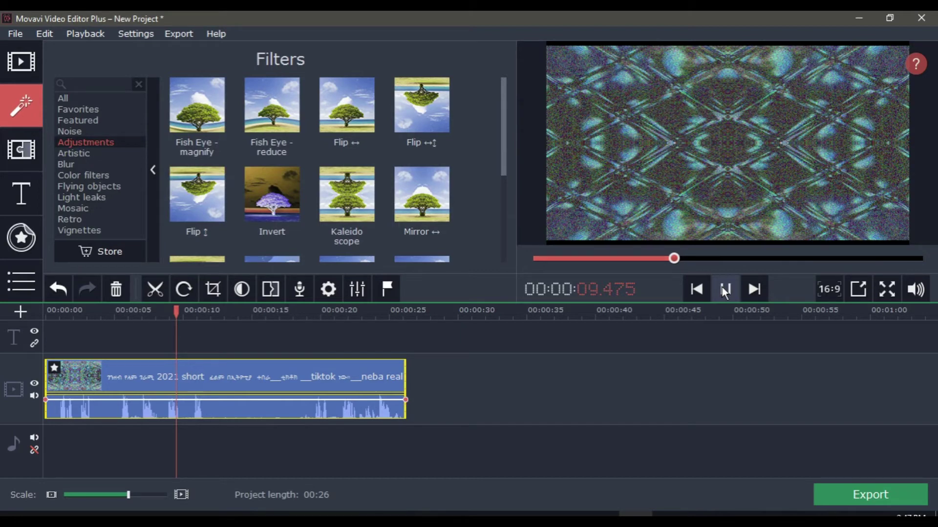
pyautogui.click(722, 289)
pyautogui.scroll(-2, 261, 233)
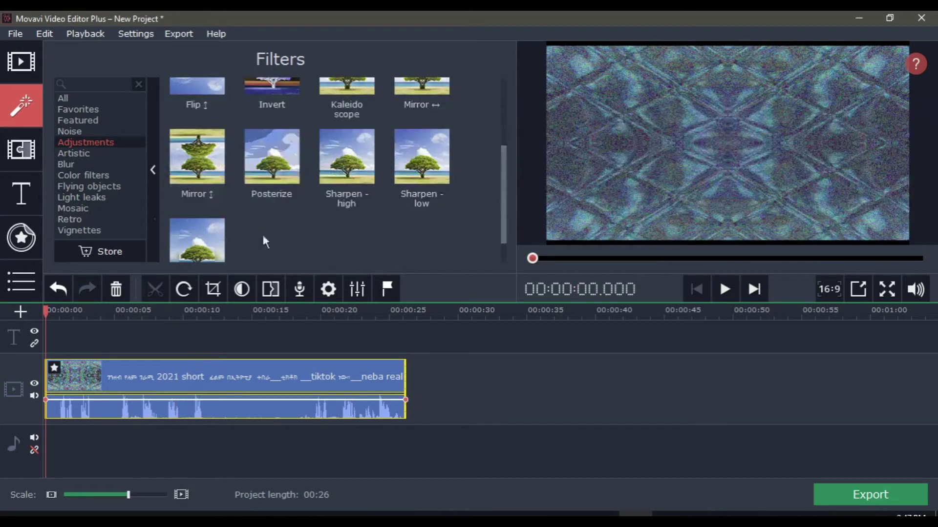
# - Apply Film strip - 4x4 from the Artistic filters to the selected clip and preview it
pyautogui.click(76, 153)
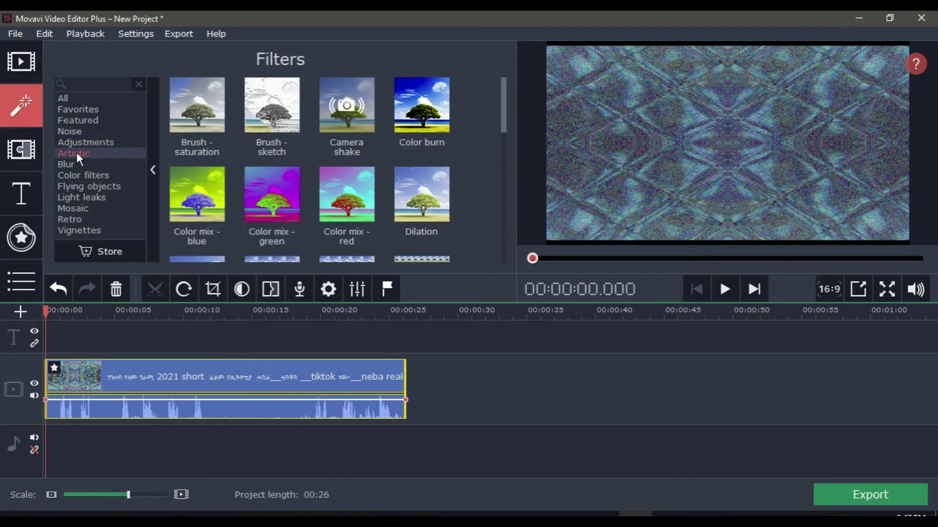
pyautogui.moveTo(499, 122); pyautogui.dragTo(506, 166)
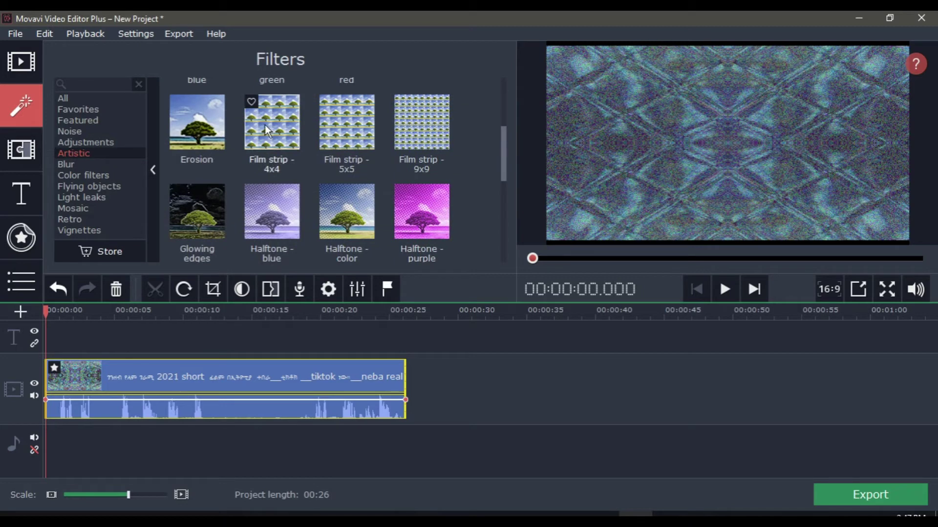
pyautogui.rightClick(265, 127)
pyautogui.click(329, 138)
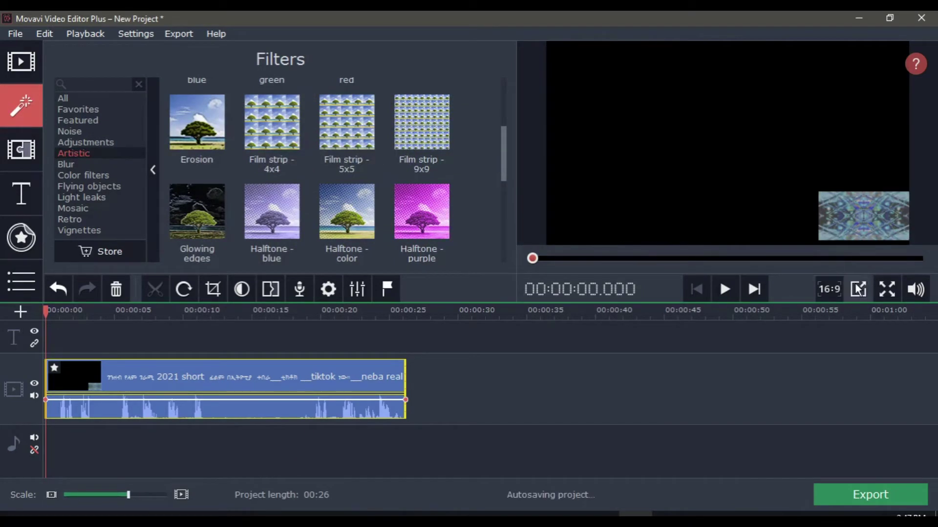
pyautogui.click(726, 288)
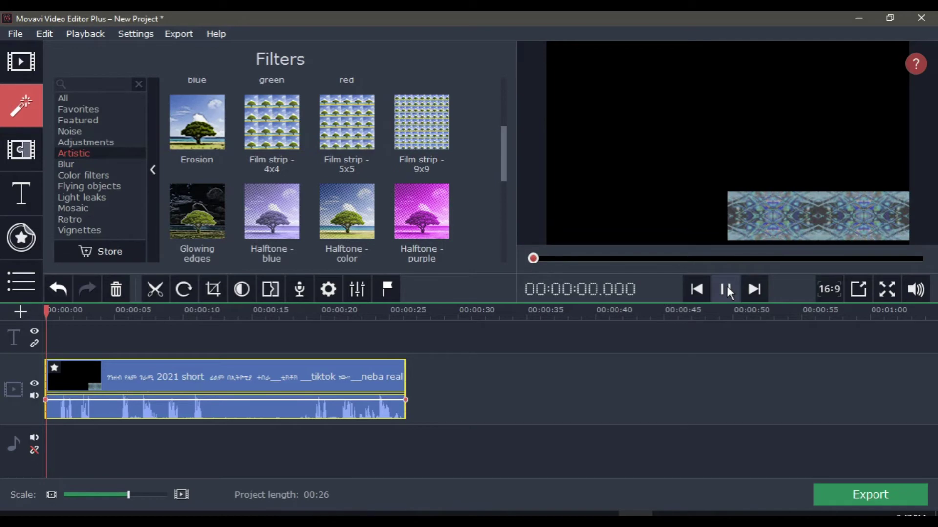
pyautogui.click(726, 290)
pyautogui.click(78, 174)
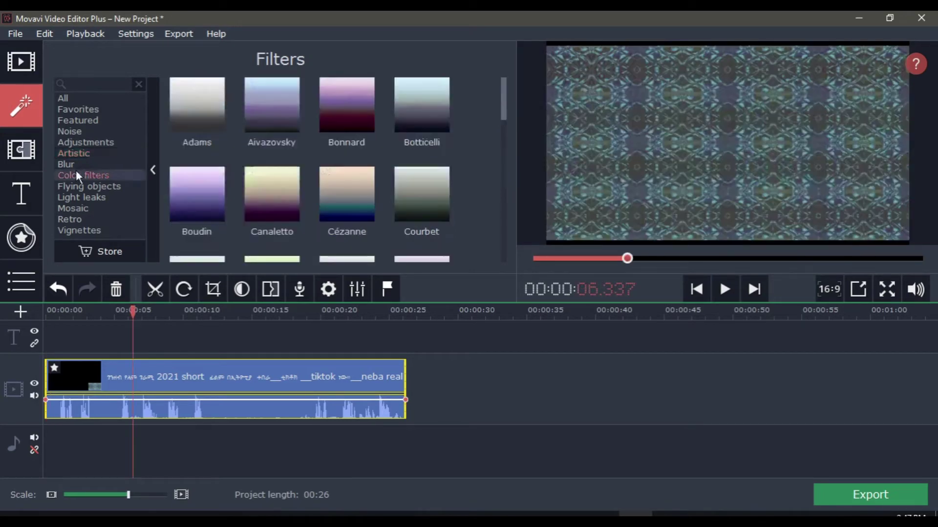
# - Apply the Cupids flying-objects filter to the selected clip and preview it
pyautogui.click(78, 185)
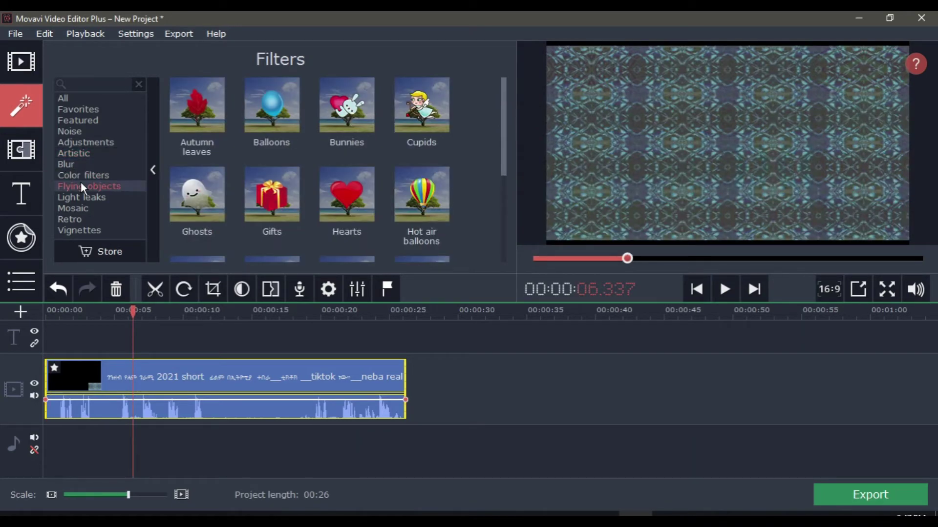
pyautogui.rightClick(425, 111)
pyautogui.click(447, 117)
pyautogui.click(720, 292)
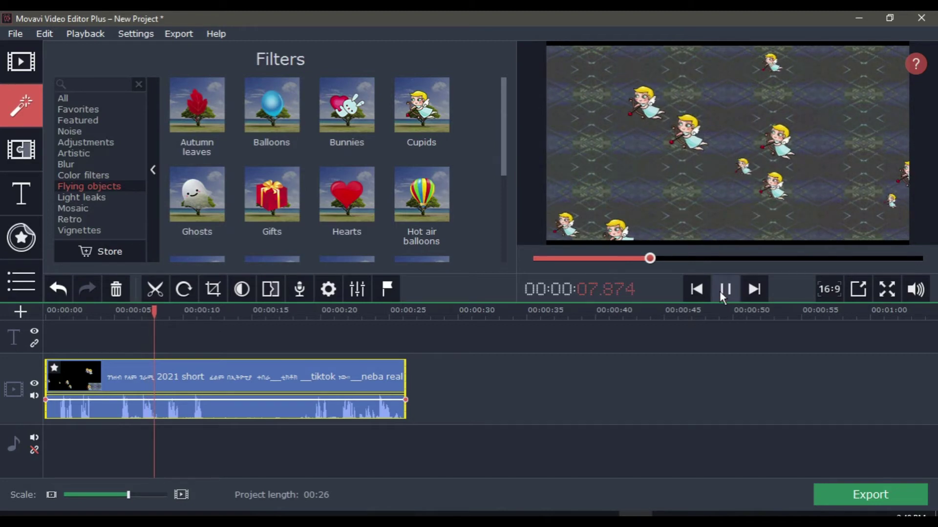
pyautogui.click(720, 292)
# - Apply Lens flare 5 from Light leaks to the selected clip and preview it
pyautogui.click(76, 196)
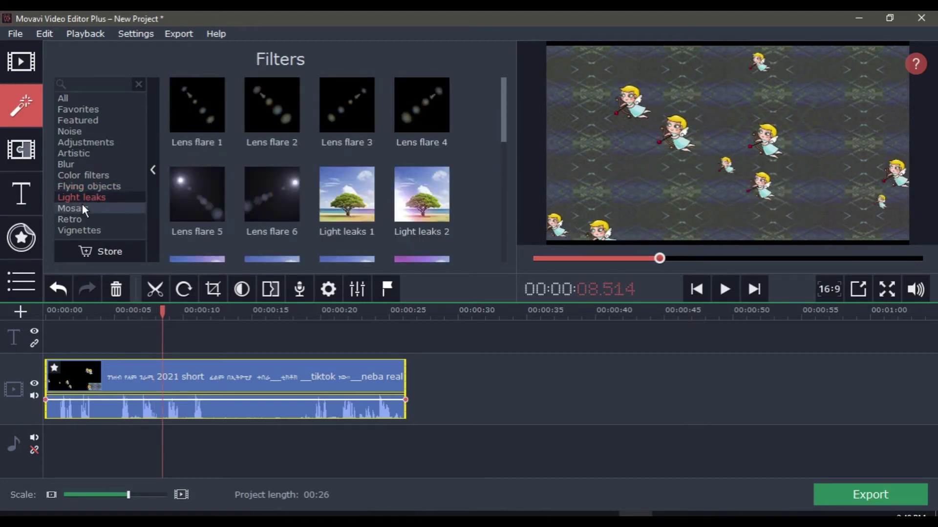
pyautogui.rightClick(183, 191)
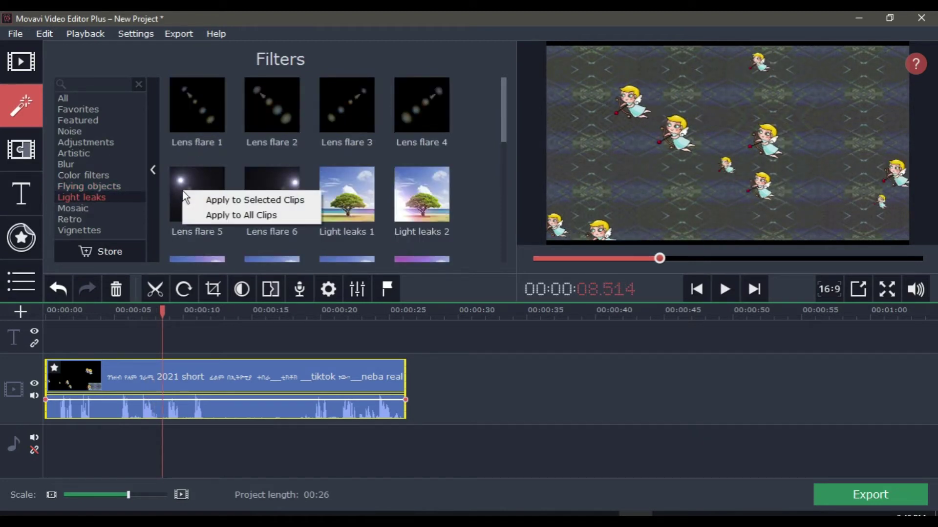
pyautogui.click(215, 200)
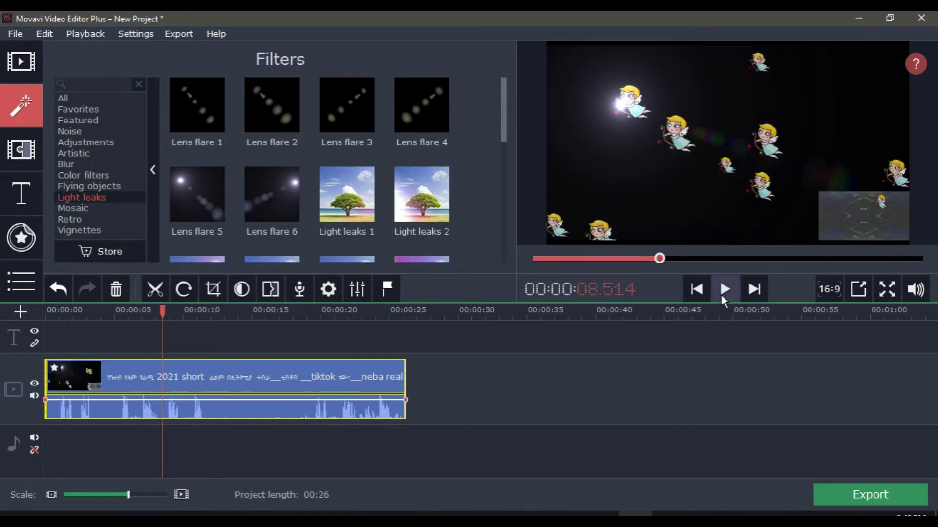
pyautogui.click(721, 295)
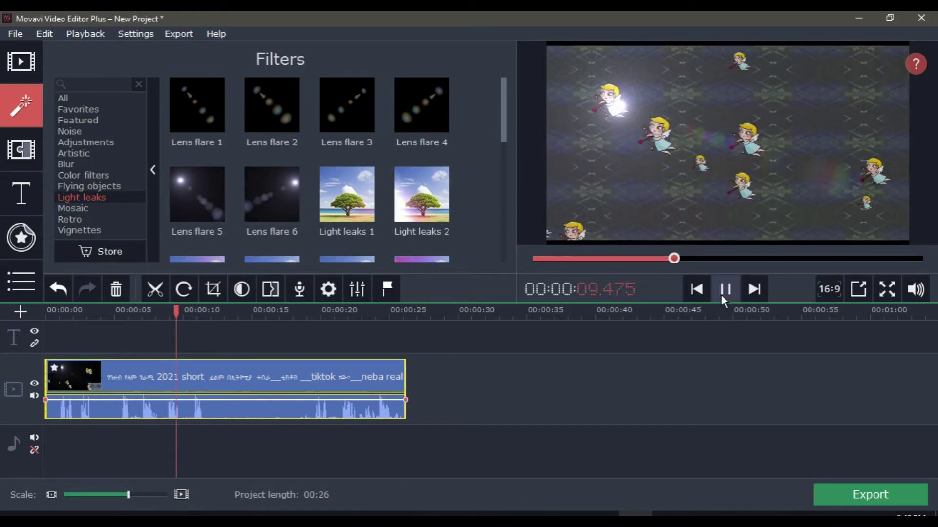
pyautogui.click(721, 294)
pyautogui.moveTo(503, 95); pyautogui.dragTo(497, 217)
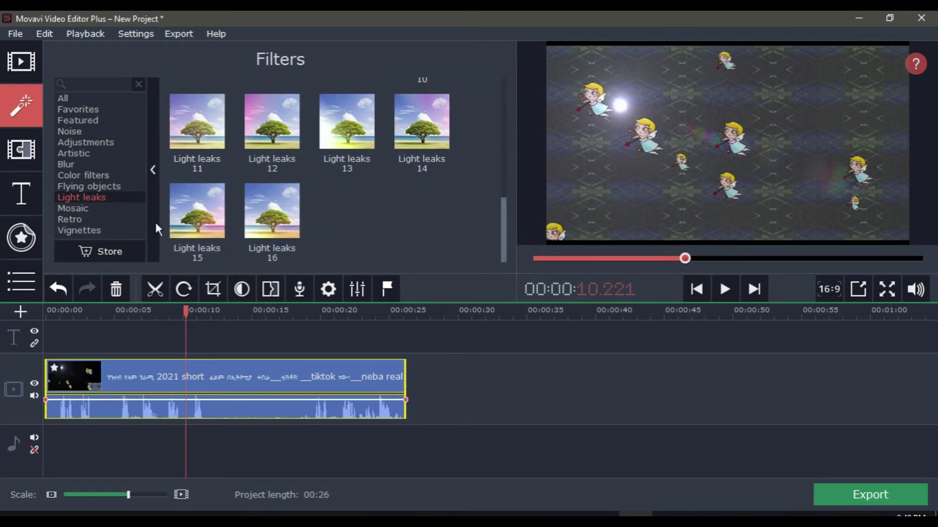
pyautogui.click(82, 207)
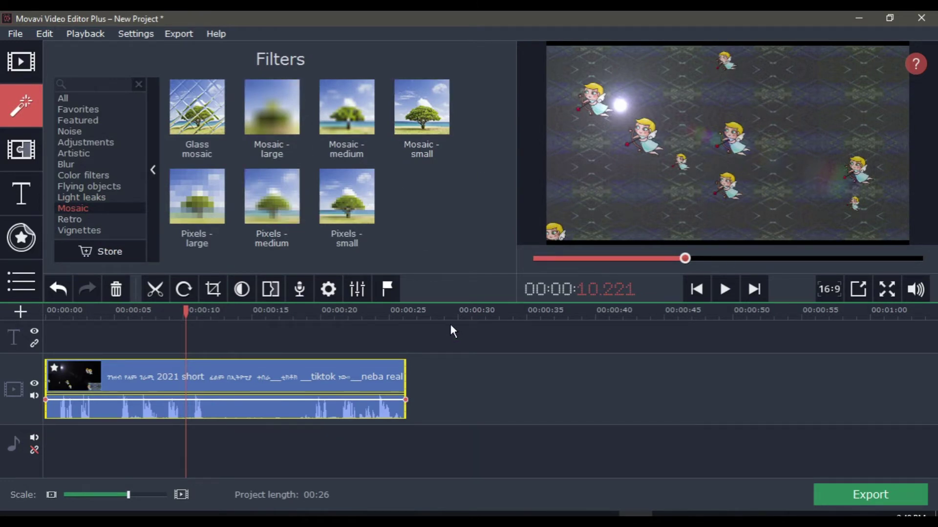
# - Apply Mosaic - large to the selected clip and preview it from the start
pyautogui.rightClick(258, 108)
pyautogui.click(291, 116)
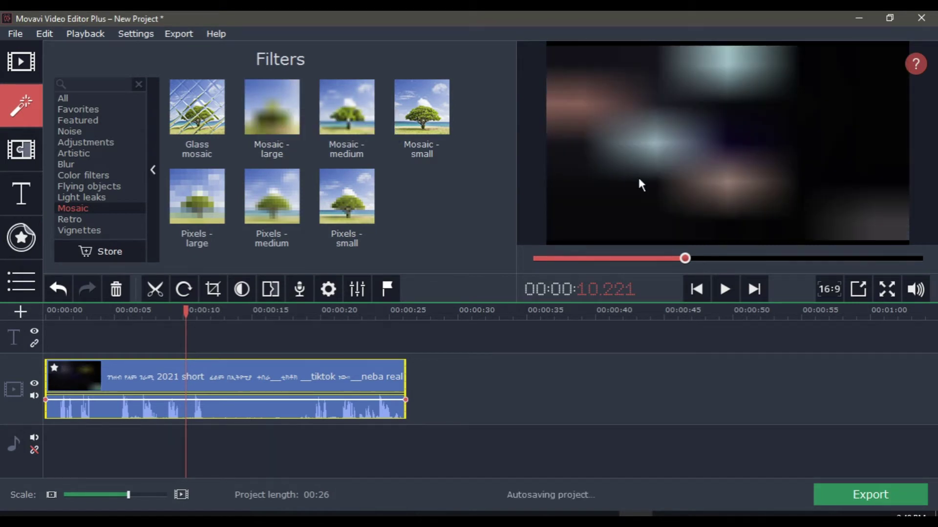
pyautogui.click(661, 259)
pyautogui.moveTo(662, 262); pyautogui.dragTo(538, 270)
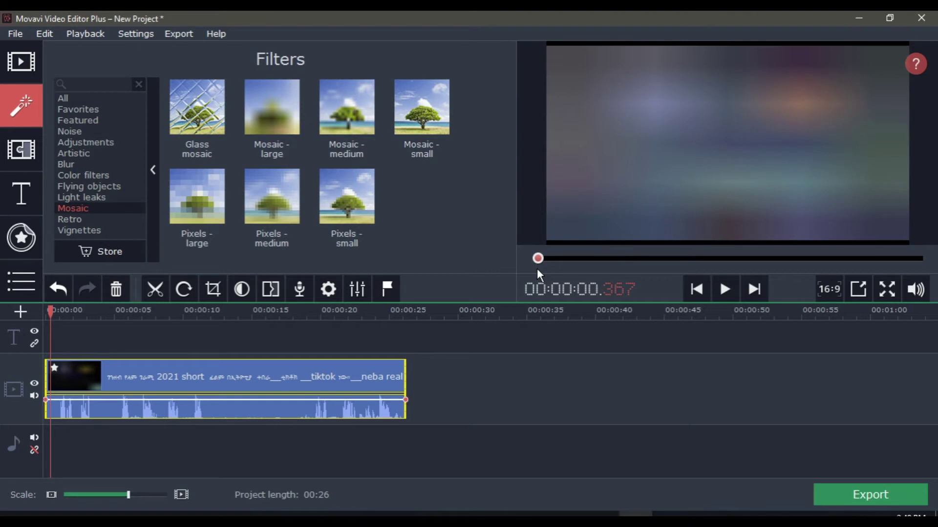
pyautogui.click(731, 287)
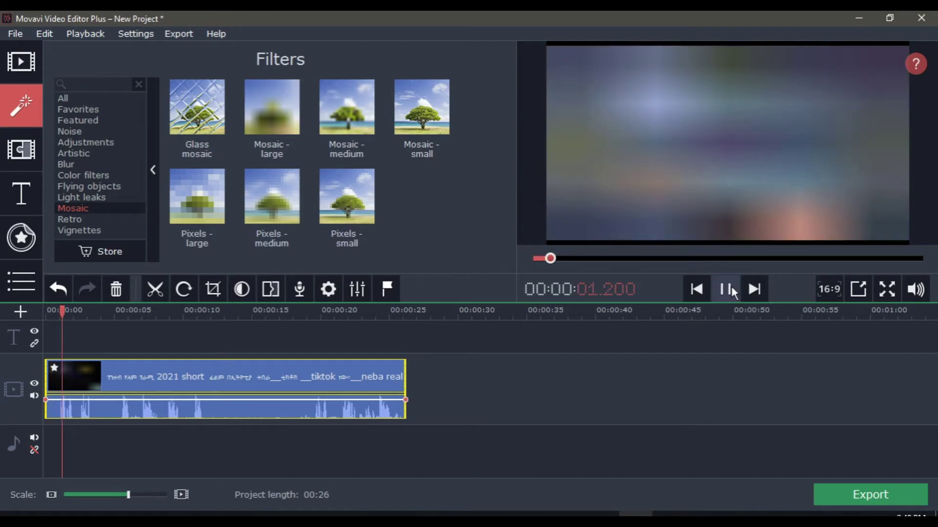
pyautogui.click(731, 286)
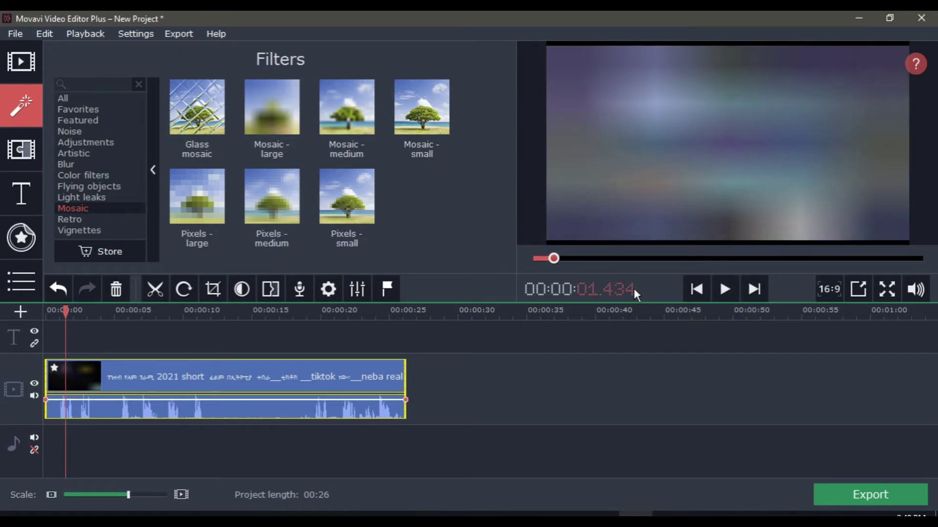
# - Apply the Retro Pop art - 9 tiles filter to the cartoon clip and preview the tiled look
pyautogui.click(76, 222)
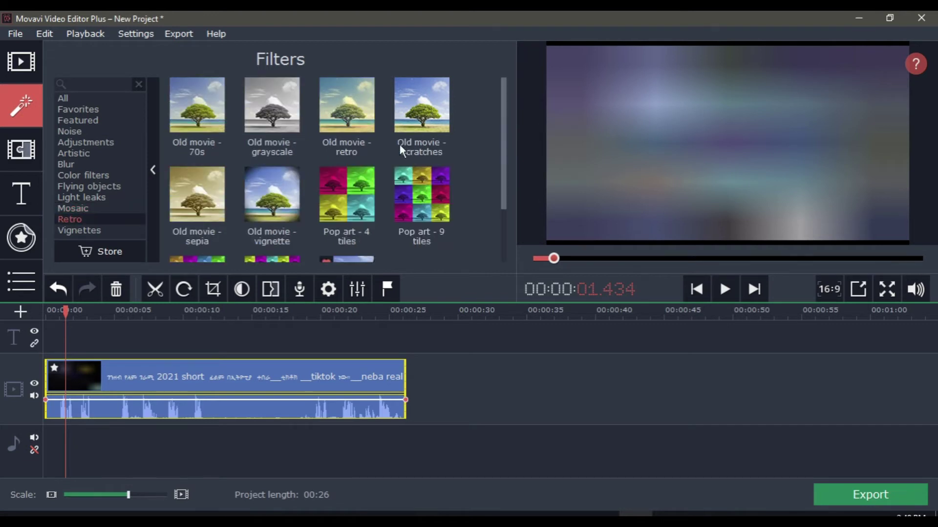
pyautogui.rightClick(426, 193)
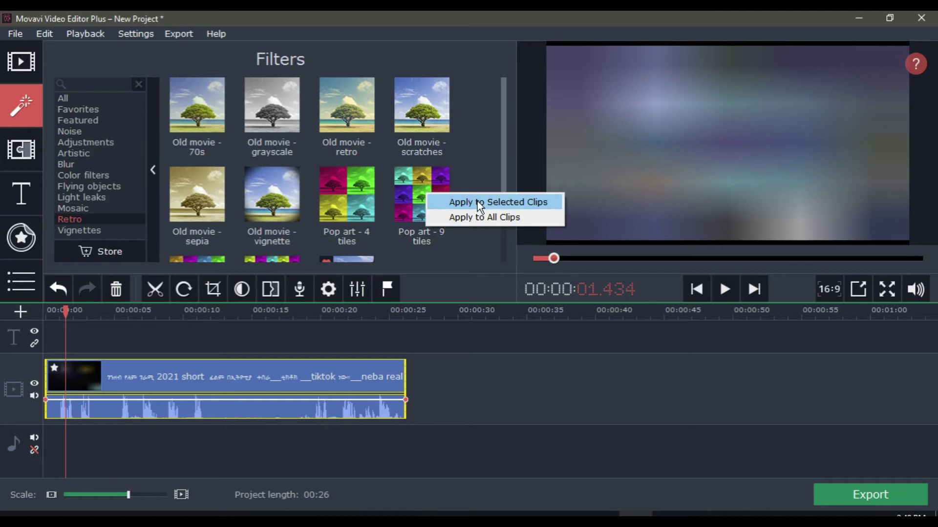
pyautogui.click(478, 202)
pyautogui.click(724, 291)
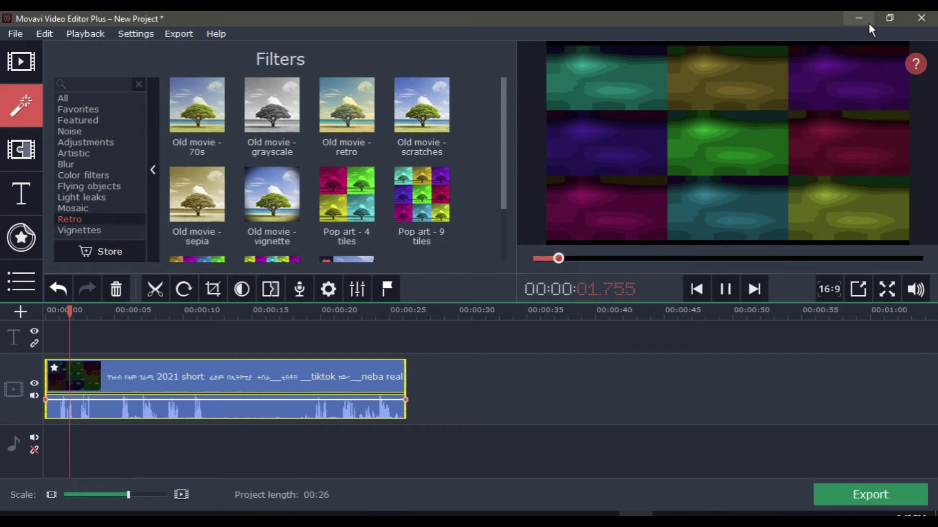
pyautogui.press('space')
# - Apply the Vignette 7 filter to the clip, preview it, and open the Transitions library
pyautogui.click(87, 226)
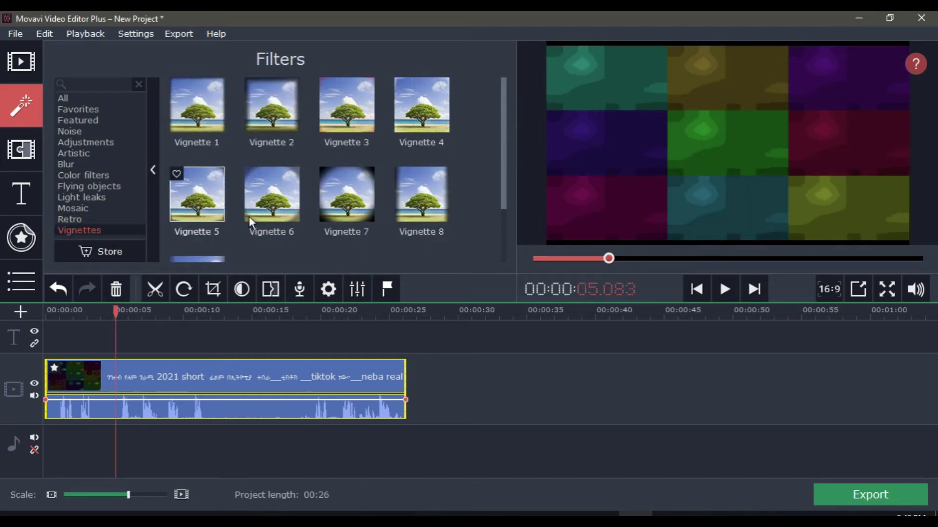
pyautogui.rightClick(347, 203)
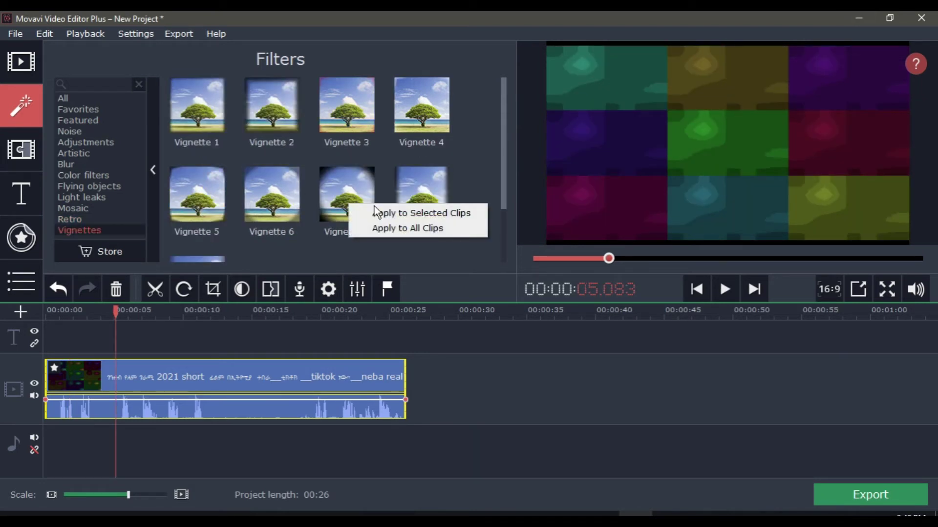
pyautogui.click(409, 212)
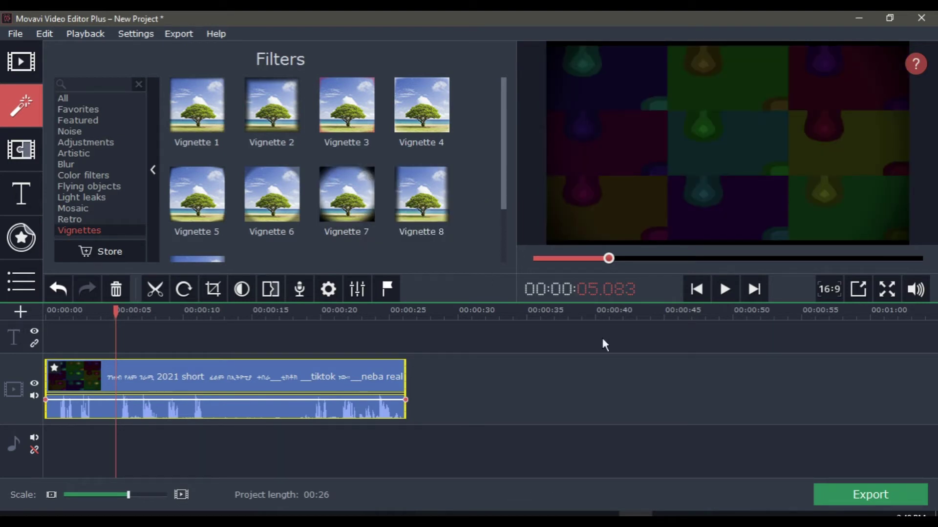
pyautogui.click(727, 293)
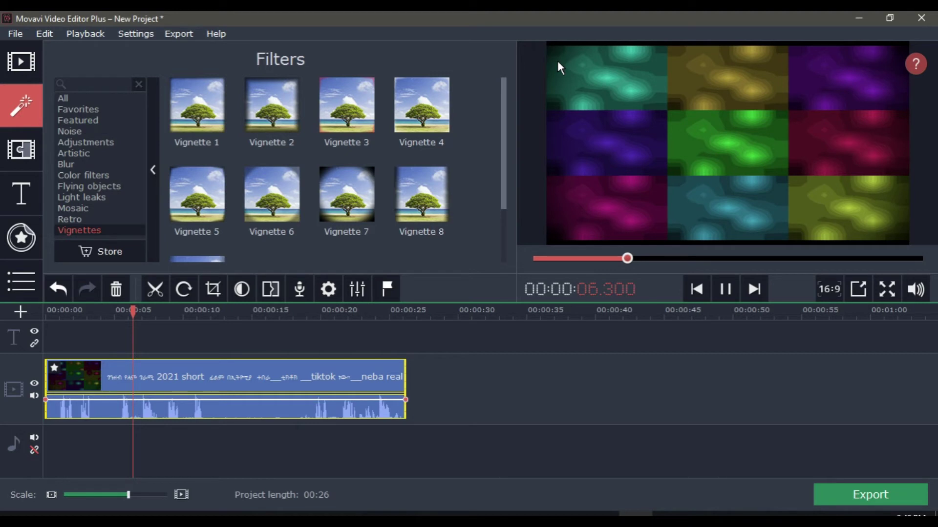
pyautogui.click(21, 149)
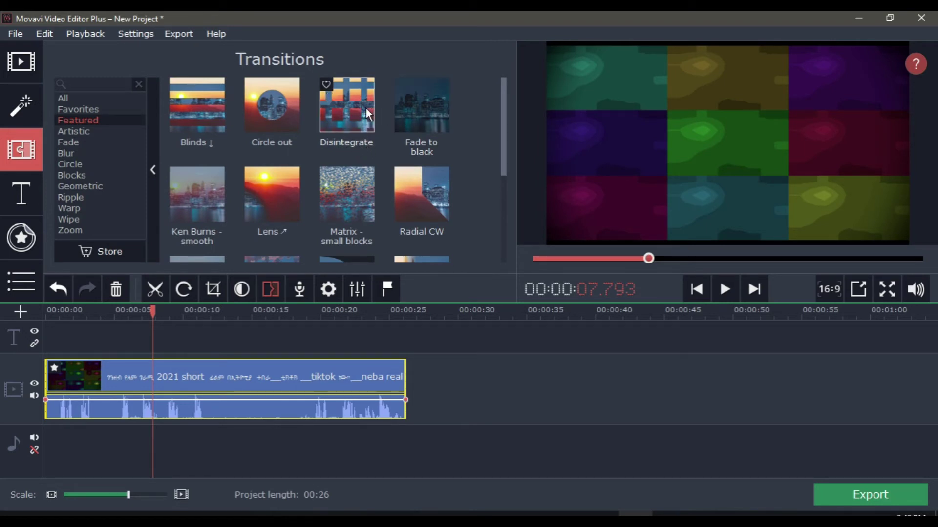
# - Add the Disintegrate transition after the clip and preview the ending
pyautogui.rightClick(343, 108)
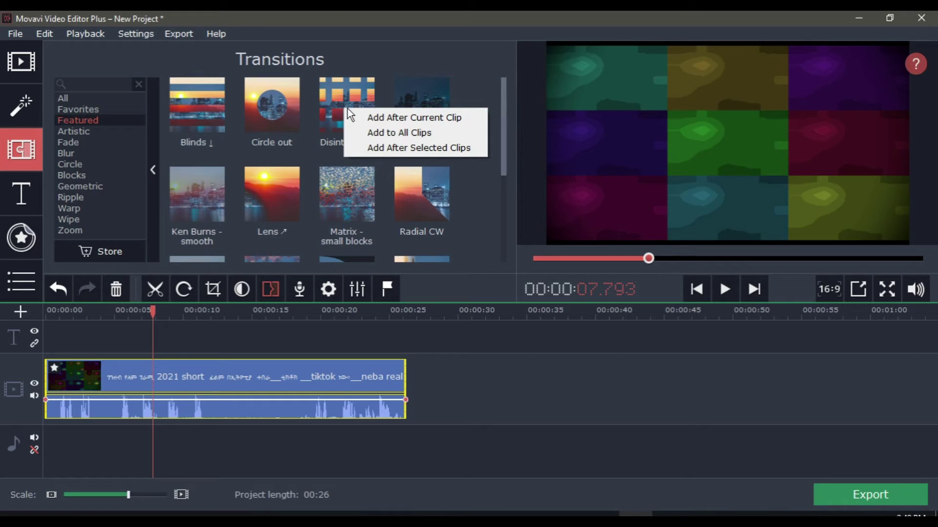
pyautogui.click(397, 120)
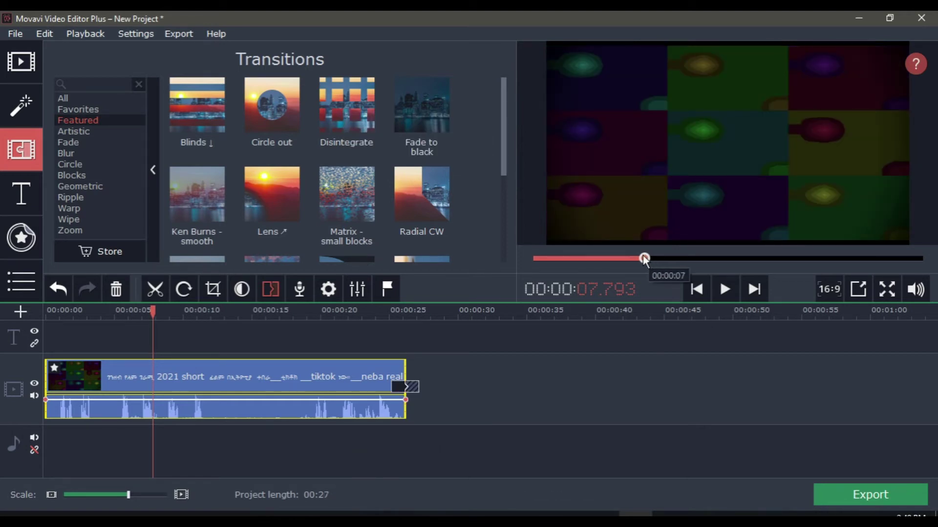
pyautogui.click(883, 257)
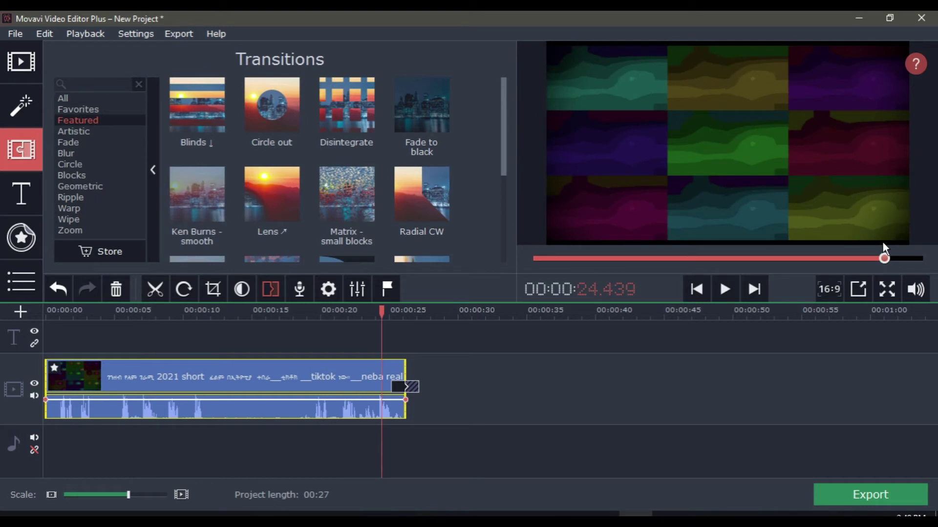
pyautogui.click(722, 290)
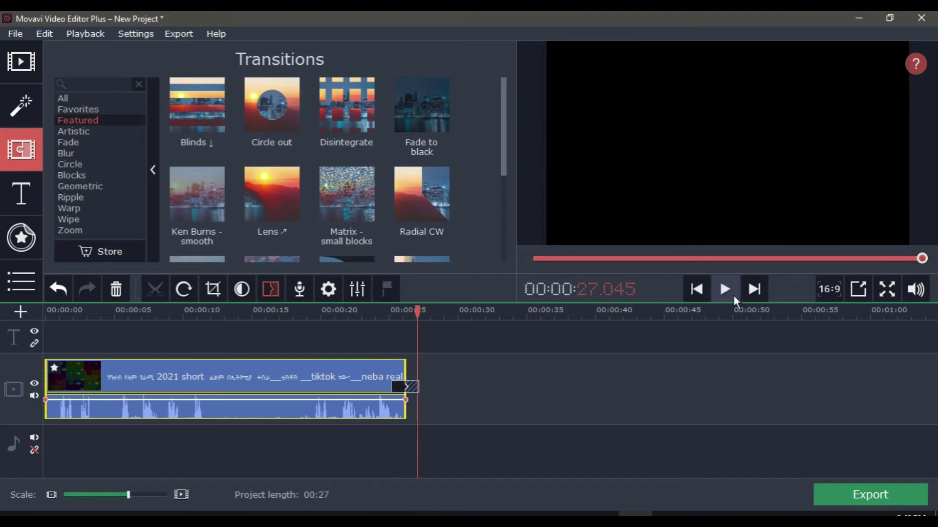
pyautogui.click(734, 295)
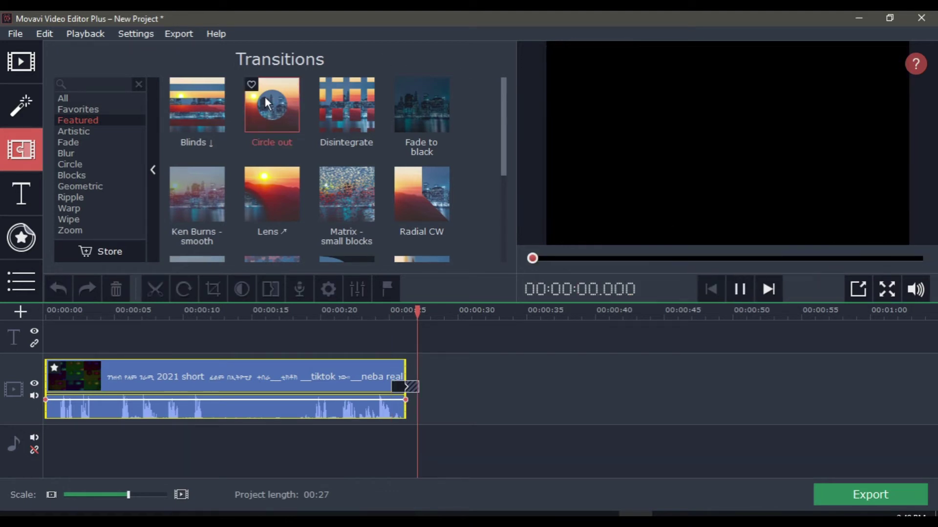
# - Add the Circle out transition after the clip and preview it from about 21 seconds
pyautogui.rightClick(277, 104)
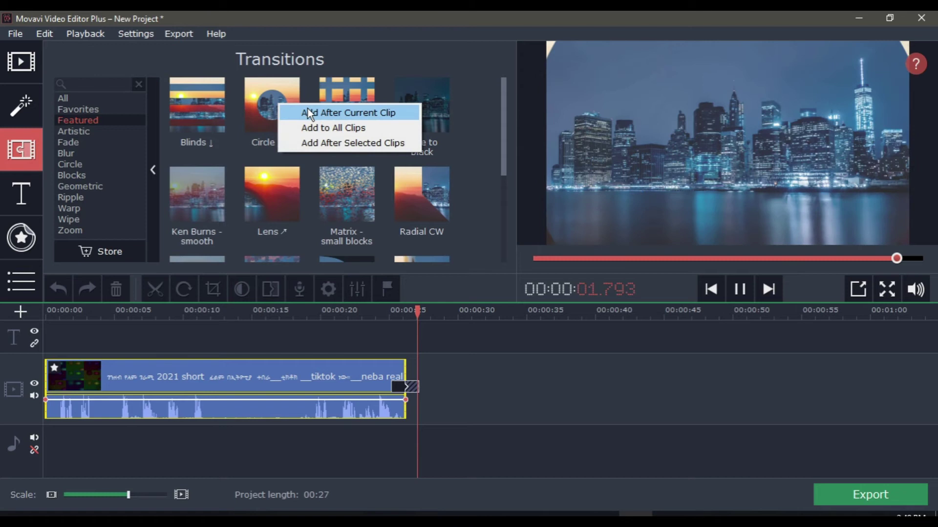
pyautogui.click(308, 112)
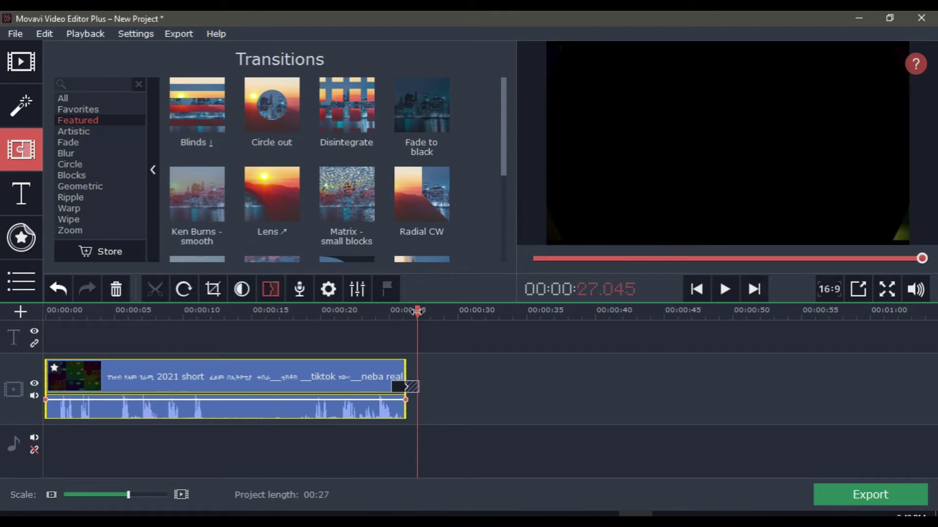
pyautogui.moveTo(417, 311); pyautogui.dragTo(339, 312)
pyautogui.click(723, 292)
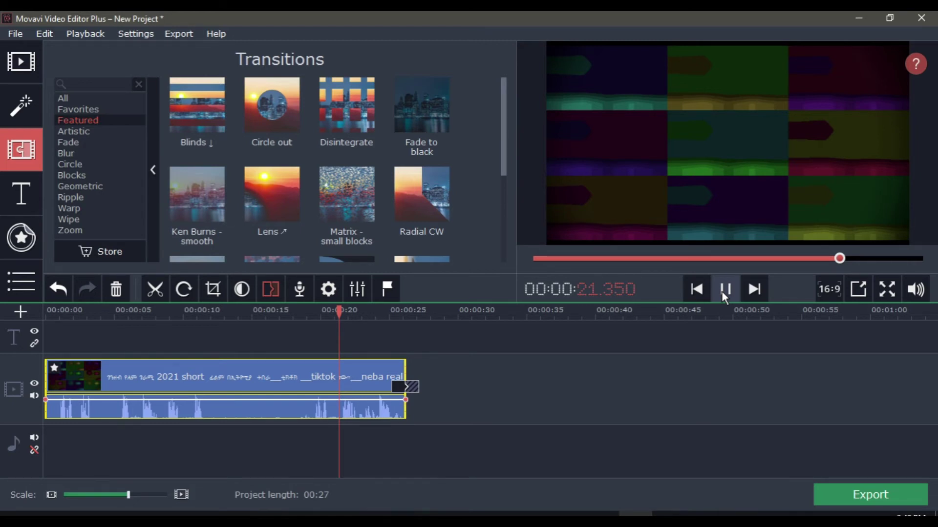
pyautogui.click(721, 292)
# - Browse the transition categories, add Blocks > Mosaic after the clip, and preview it
pyautogui.click(92, 128)
pyautogui.click(79, 145)
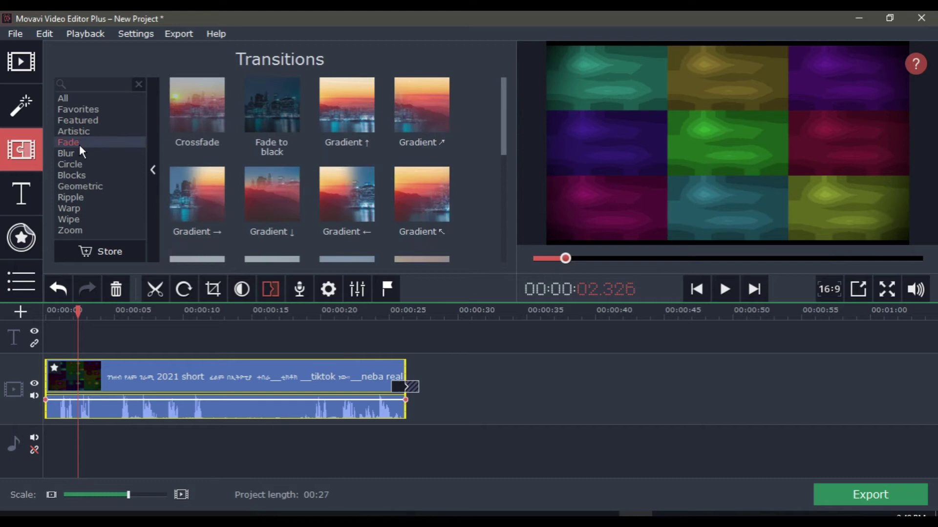
pyautogui.click(78, 153)
pyautogui.click(78, 161)
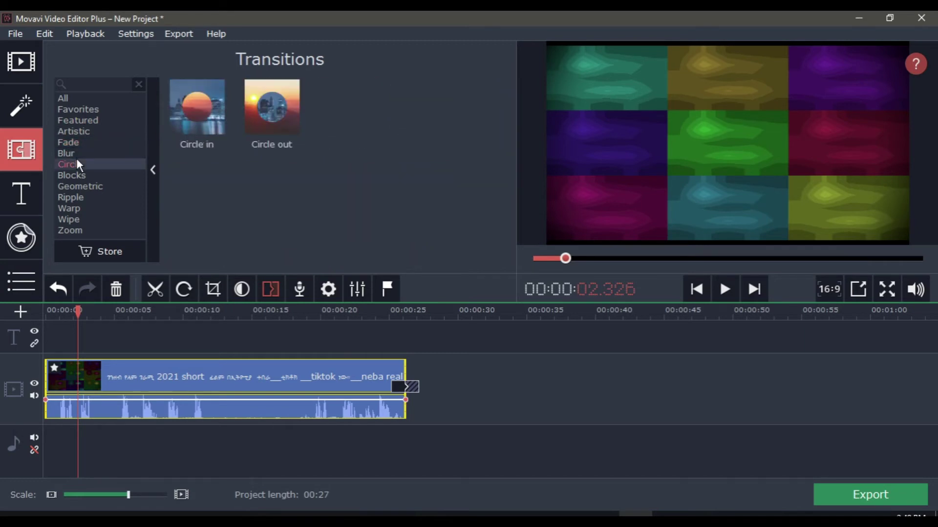
pyautogui.click(83, 177)
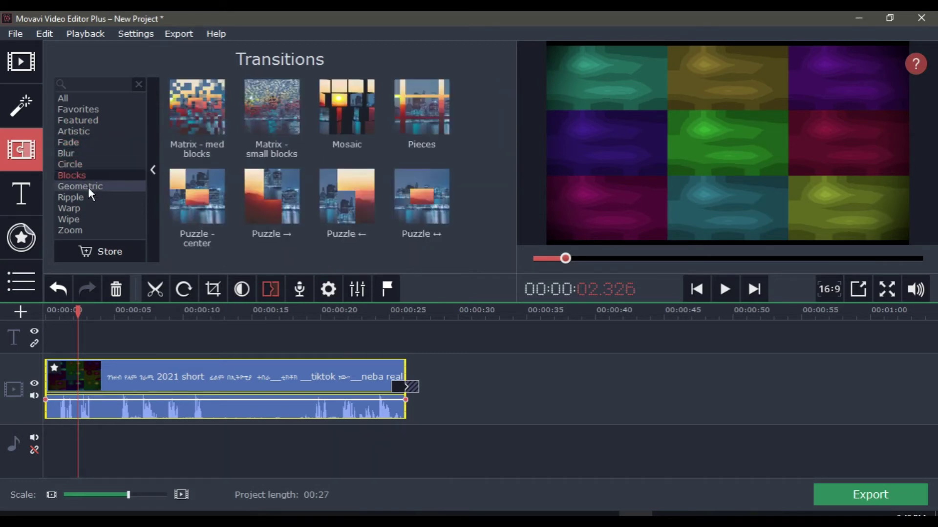
pyautogui.rightClick(334, 105)
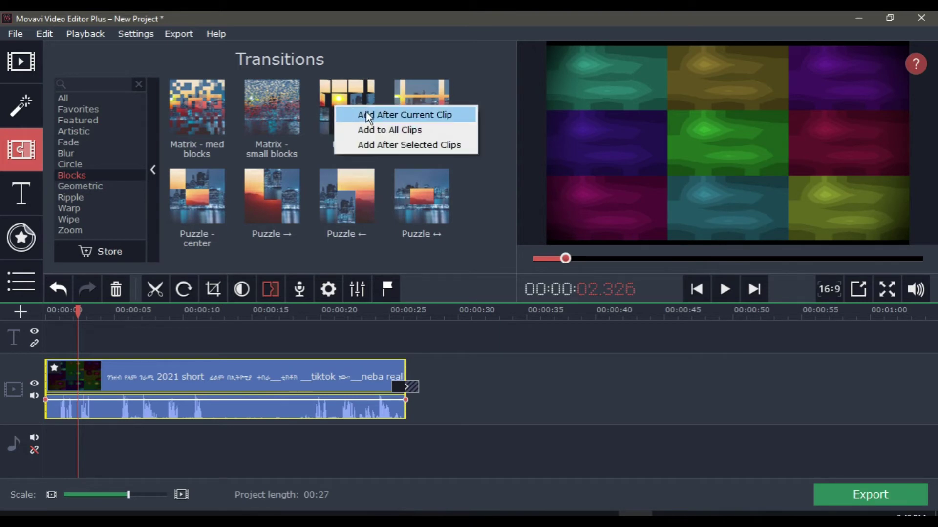
pyautogui.click(372, 117)
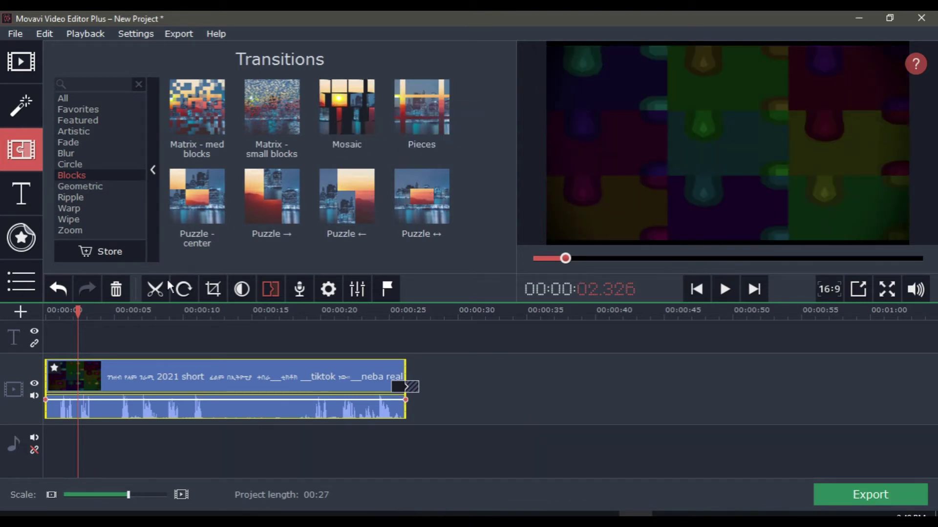
pyautogui.click(405, 363)
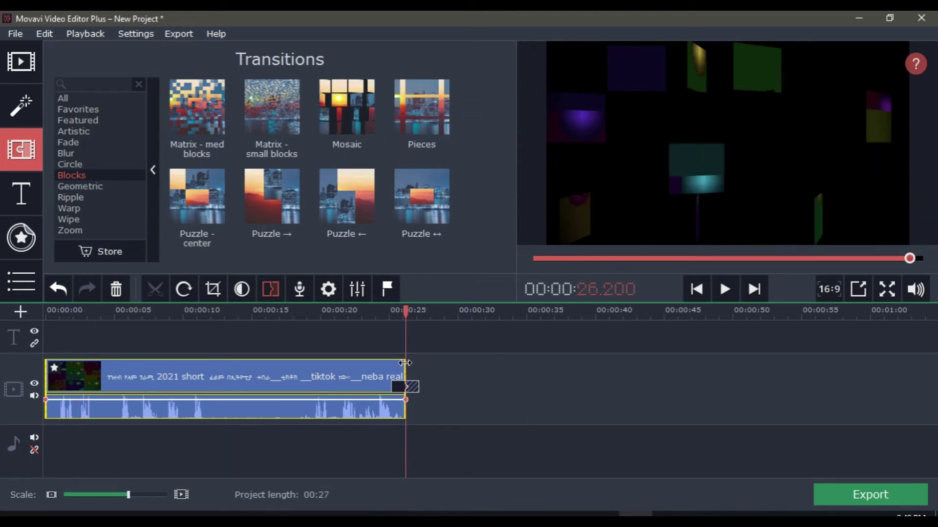
pyautogui.click(720, 299)
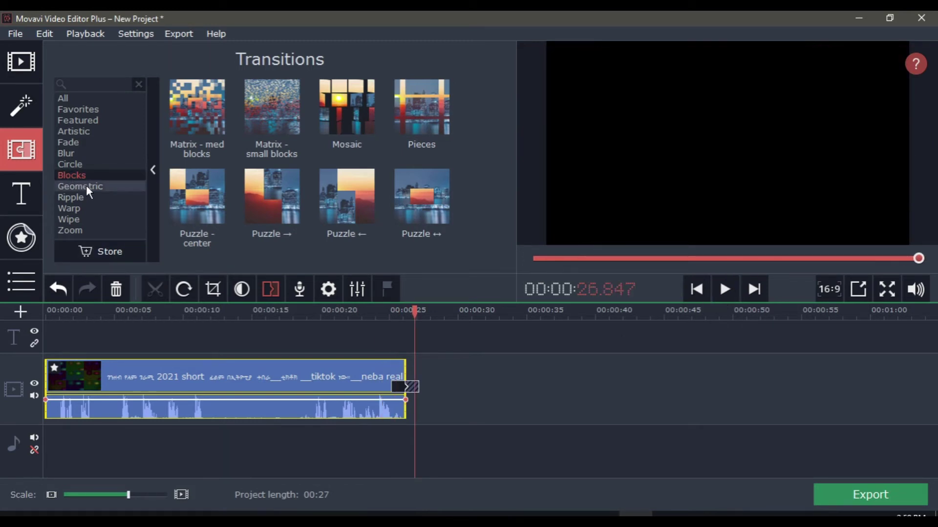
# - Browse the Geometric, Ripple and Warp transitions, then open the Titles library
pyautogui.click(86, 186)
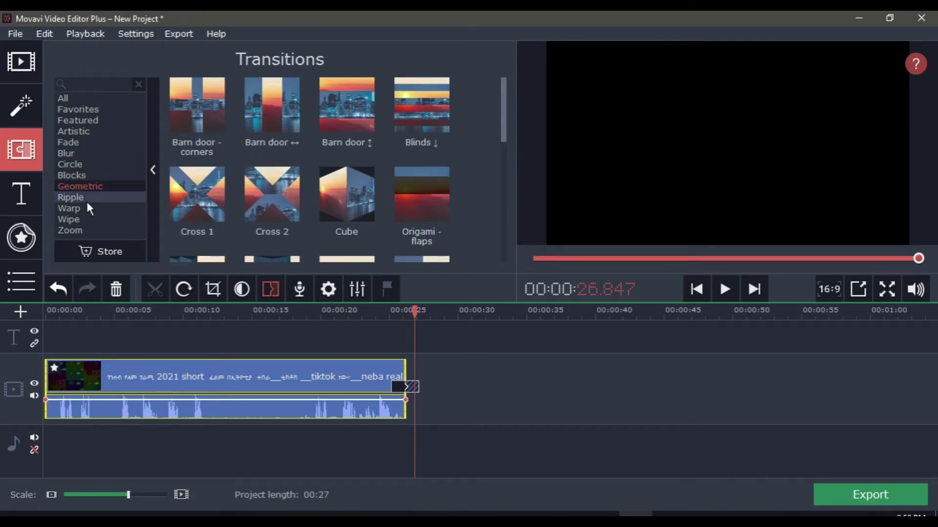
pyautogui.click(87, 200)
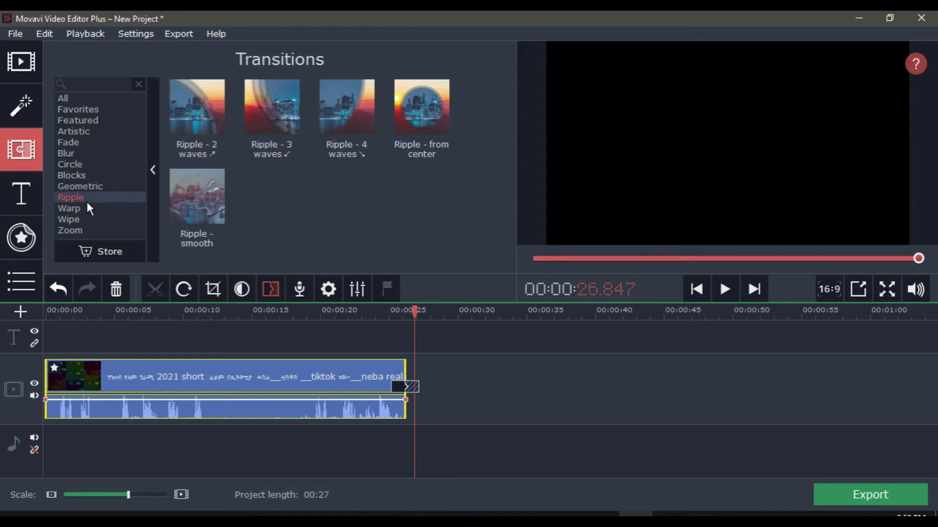
pyautogui.click(64, 208)
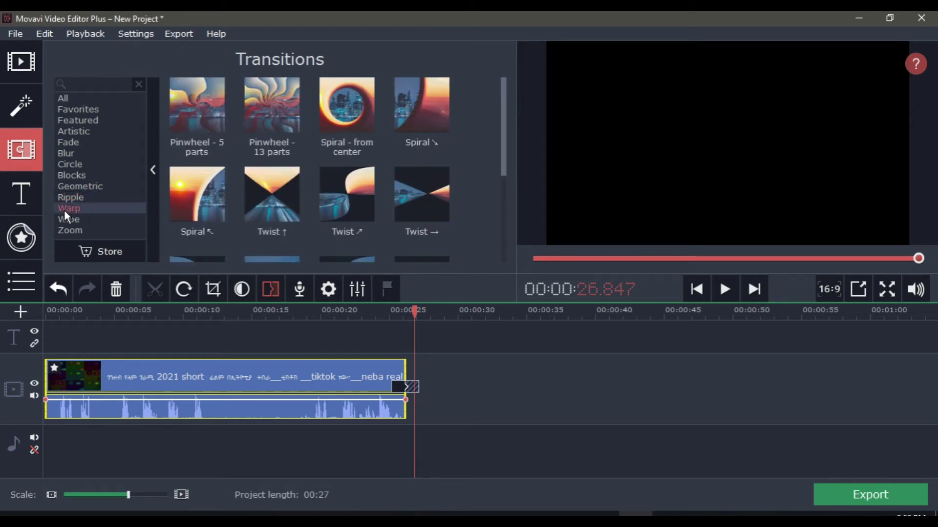
pyautogui.moveTo(503, 134); pyautogui.dragTo(499, 242)
pyautogui.click(32, 192)
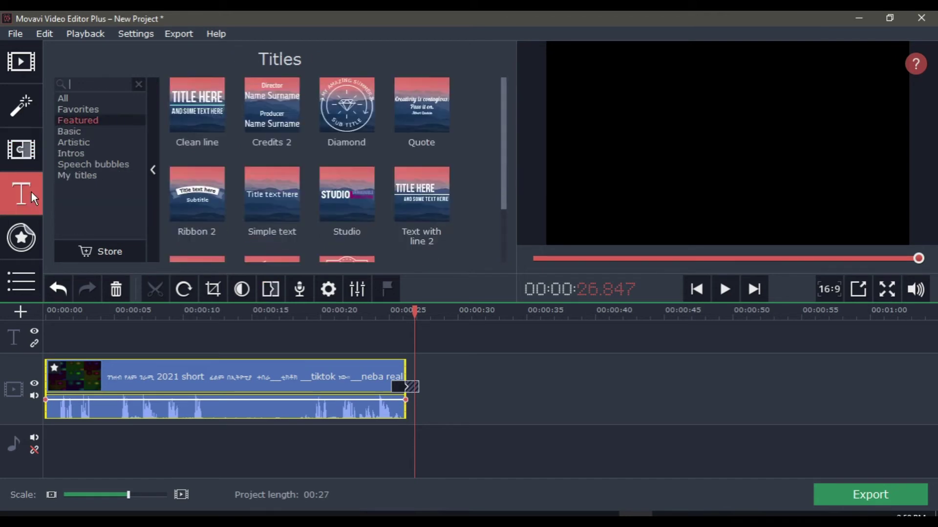
# - Add the Basic Timer title at the playhead above the cartoon clip
pyautogui.moveTo(503, 126)
pyautogui.mouseDown()
pyautogui.moveTo(496, 194)
pyautogui.moveTo(512, 34)
pyautogui.moveTo(500, 192)
pyautogui.moveTo(499, 125)
pyautogui.mouseUp()
pyautogui.scroll(-2, 497, 139)
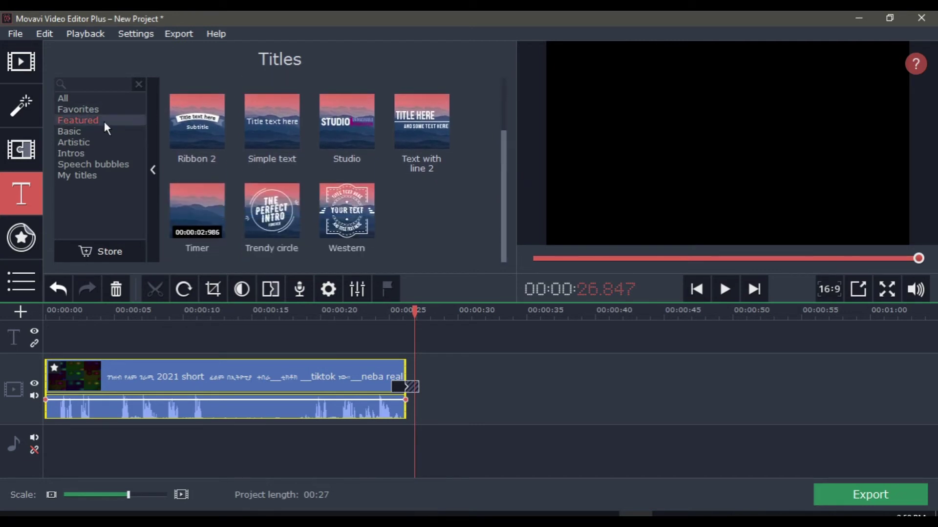
pyautogui.click(93, 131)
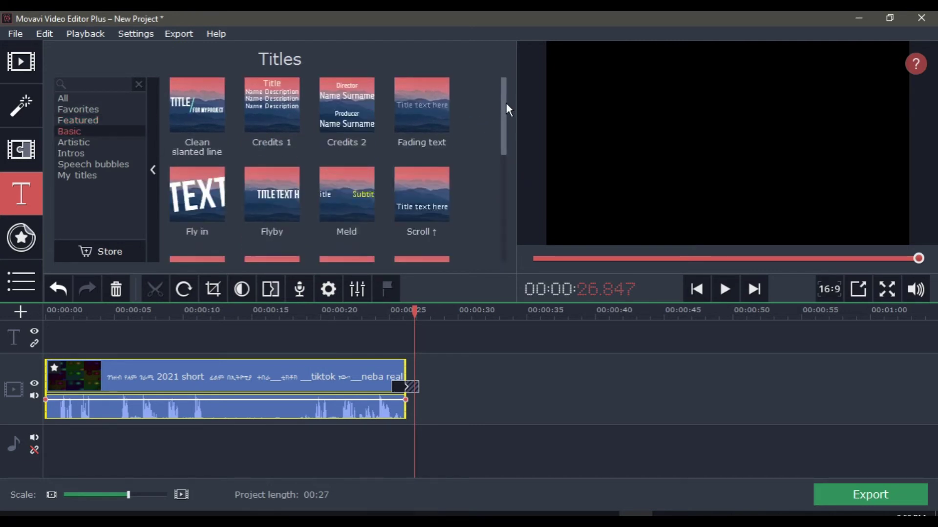
pyautogui.moveTo(505, 127); pyautogui.dragTo(510, 218)
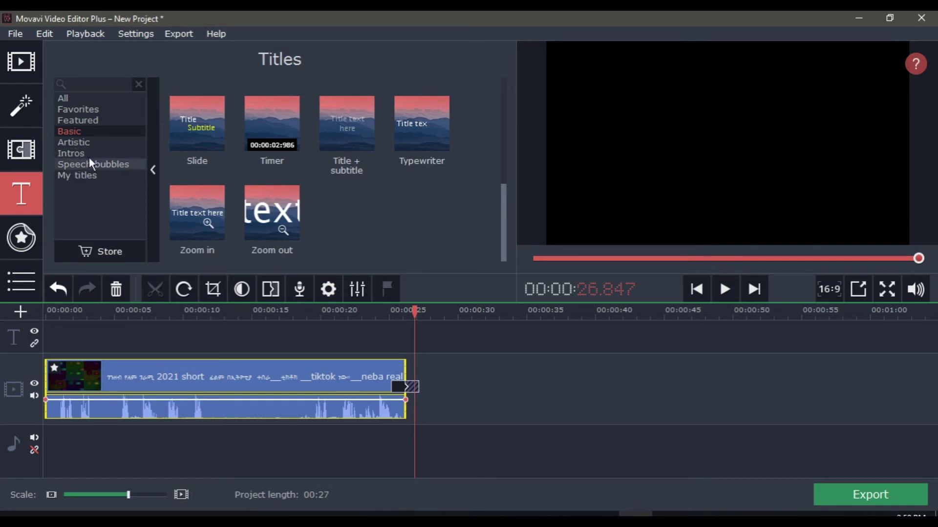
pyautogui.rightClick(270, 127)
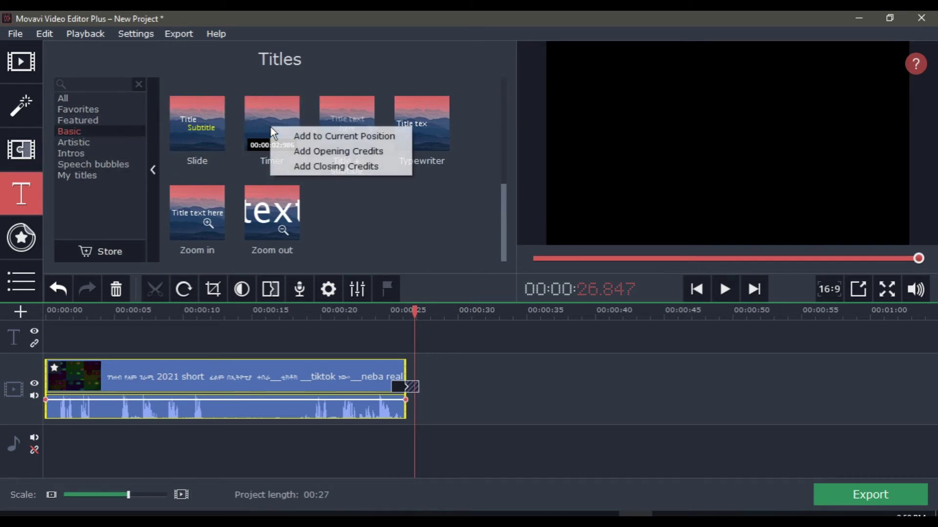
pyautogui.click(306, 139)
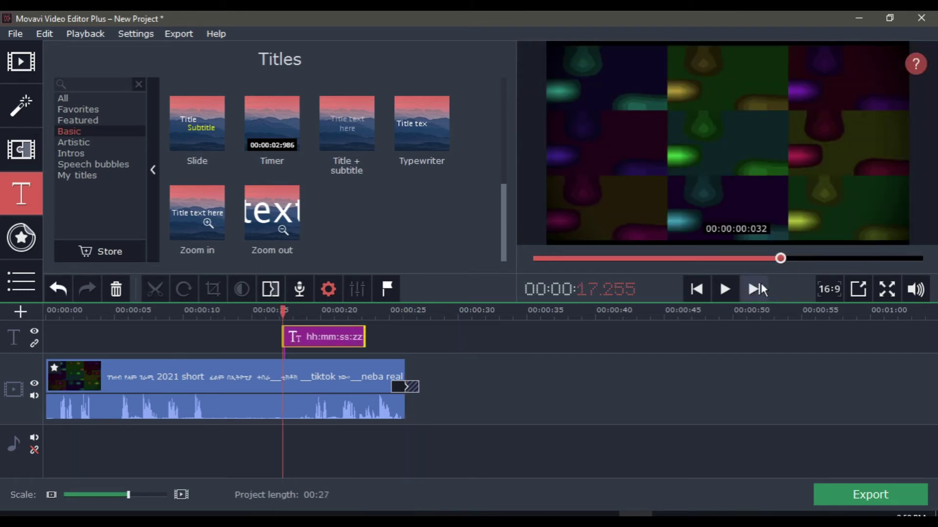
pyautogui.click(729, 289)
# - Move the Timer title to the timeline start and stretch it to the clip's end
pyautogui.click(729, 289)
pyautogui.click(320, 326)
pyautogui.moveTo(291, 347)
pyautogui.mouseDown()
pyautogui.moveTo(116, 349)
pyautogui.moveTo(89, 335)
pyautogui.moveTo(394, 336)
pyautogui.mouseUp()
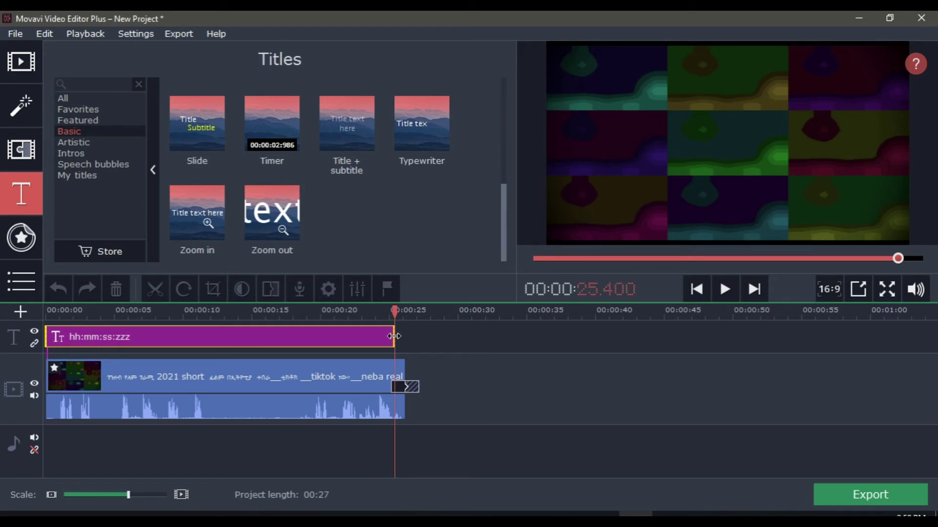
pyautogui.moveTo(394, 336); pyautogui.dragTo(405, 336)
pyautogui.click(533, 252)
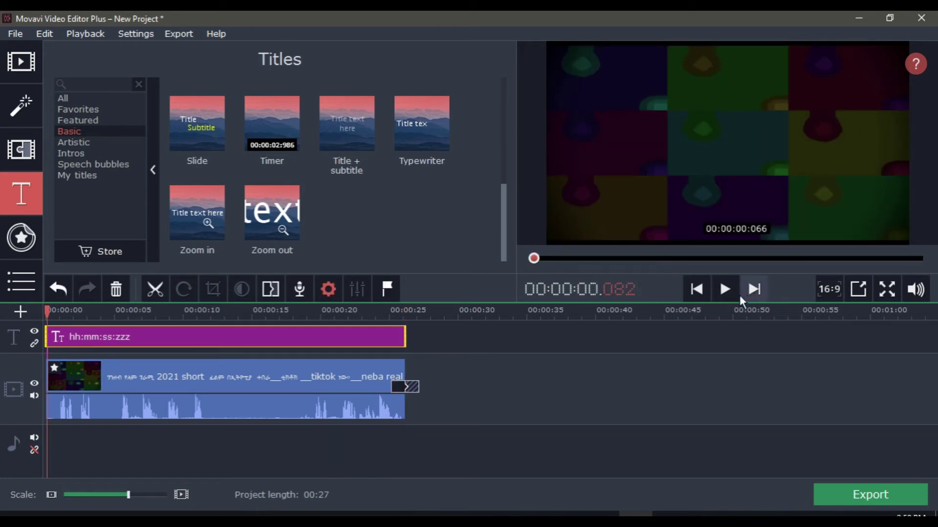
# - Preview the opening seconds, pausing near 5.9 s, then show the Intros title presets
pyautogui.click(728, 294)
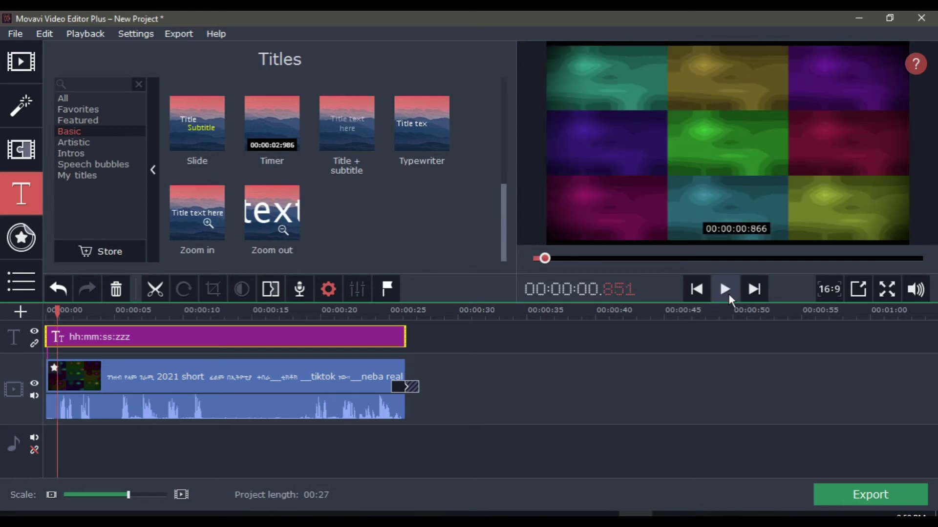
pyautogui.click(725, 289)
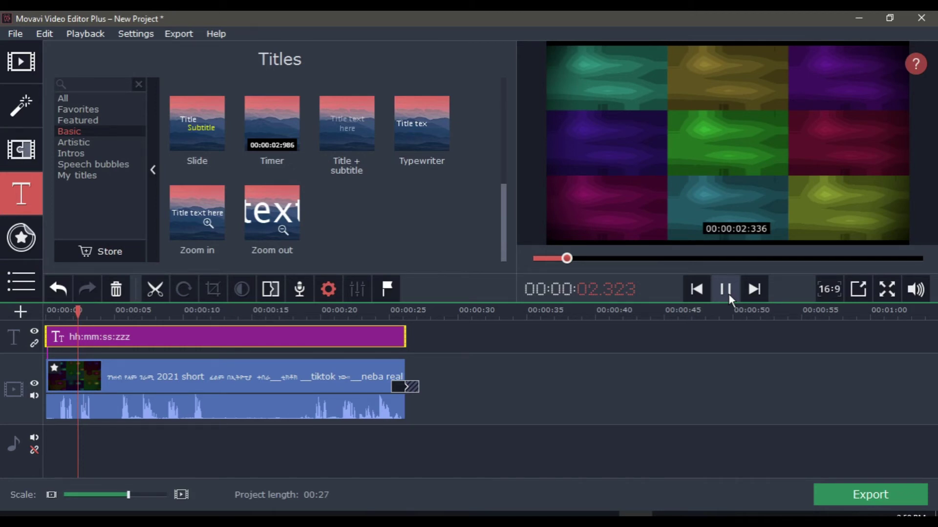
pyautogui.click(726, 290)
pyautogui.click(131, 152)
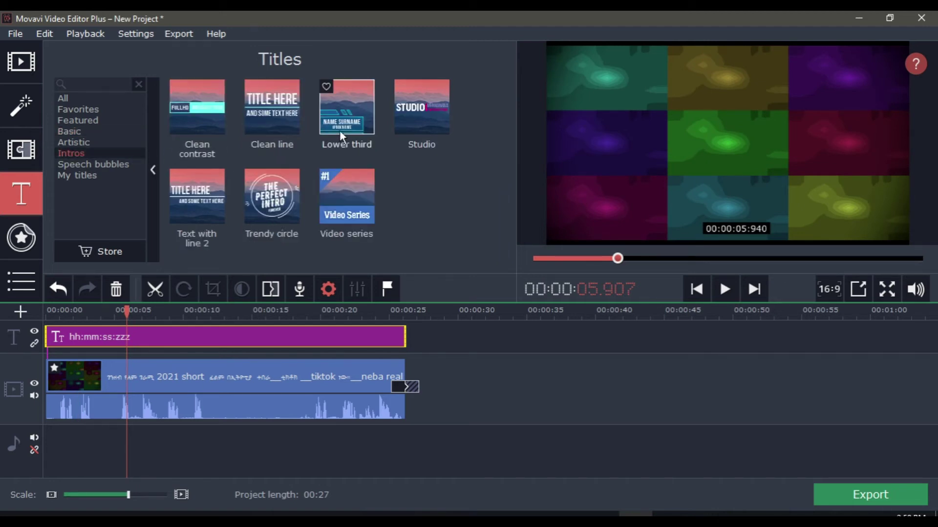
# - Place the Lower third title at 00:05 and replace its placeholder name with the channel name
pyautogui.moveTo(350, 97); pyautogui.dragTo(119, 326)
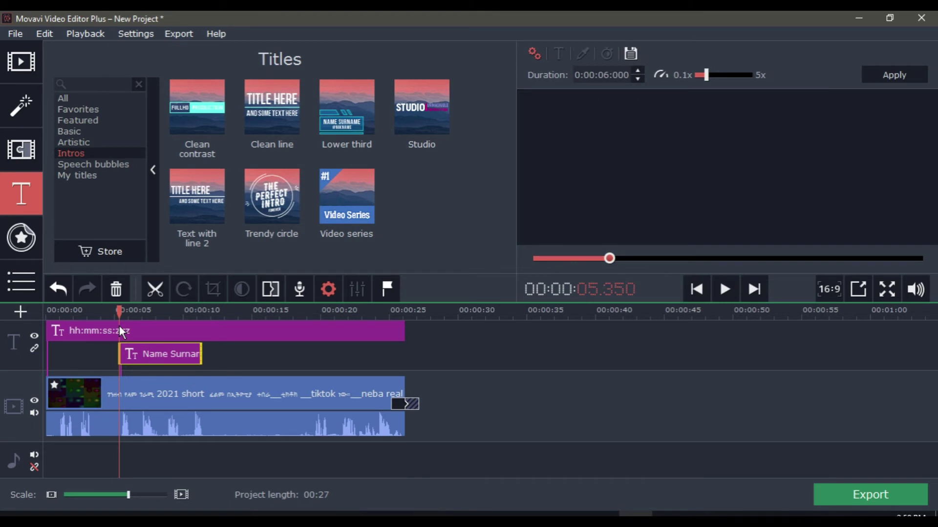
pyautogui.click(698, 227)
pyautogui.doubleClick(696, 221)
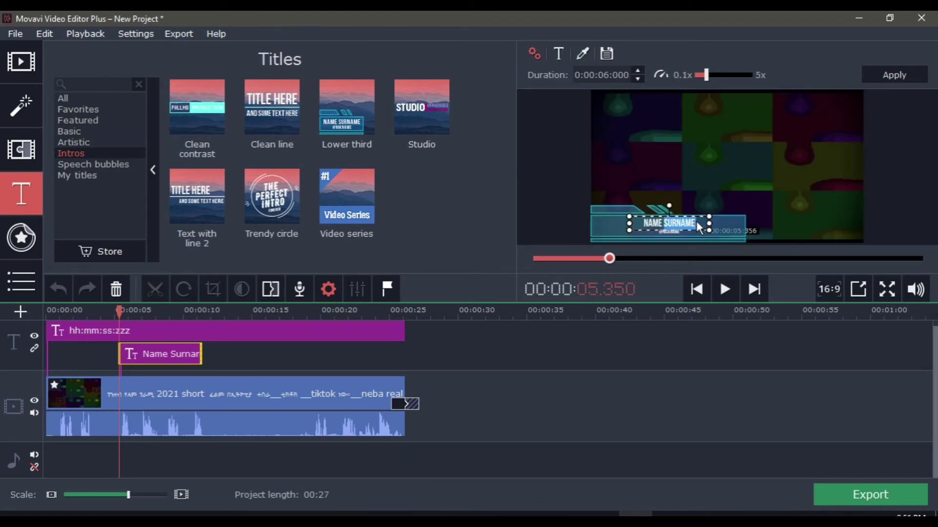
pyautogui.write('W')
pyautogui.write('EBA REALLY TUB')
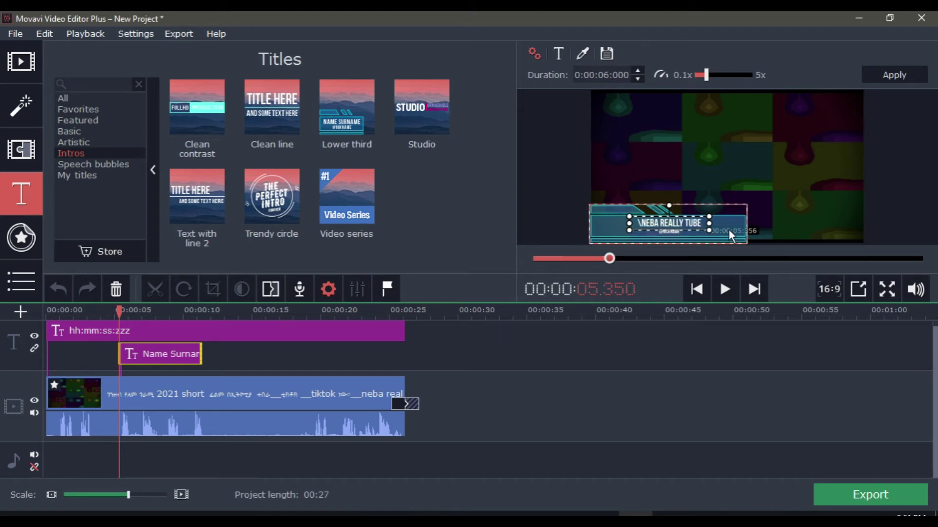
# - Play the video to check the new title, then show the Speech bubbles presets
pyautogui.click(719, 294)
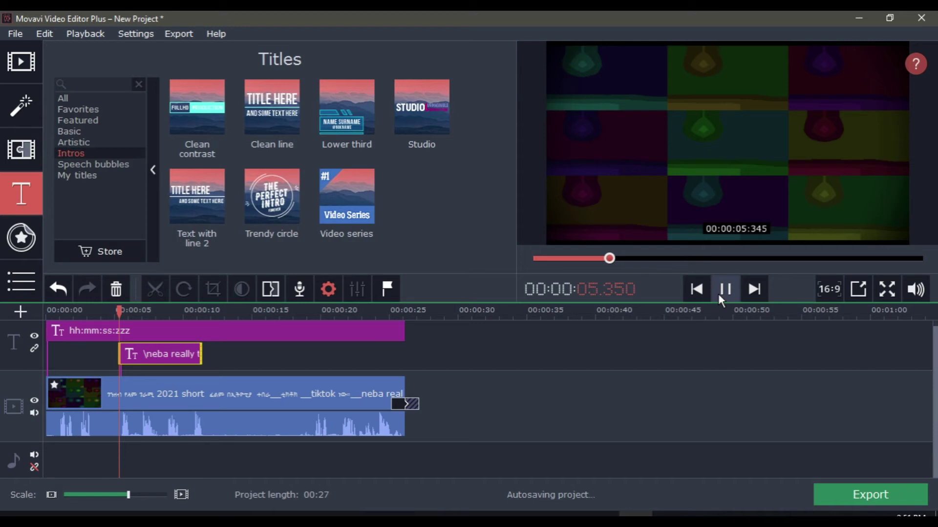
pyautogui.click(721, 299)
pyautogui.click(92, 164)
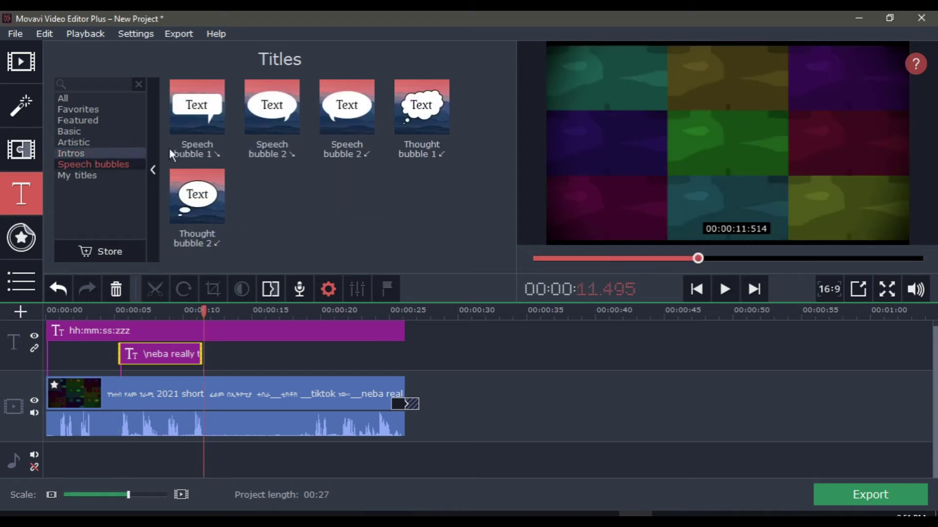
# - Add Thought bubble 1 after the lower third near 11 seconds, tucking its tail circle inward
pyautogui.moveTo(432, 112); pyautogui.dragTo(221, 335)
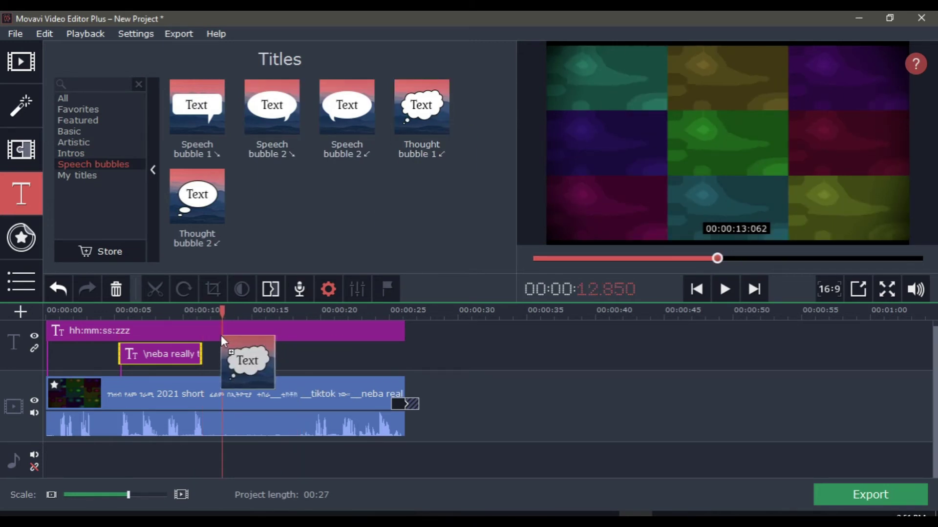
pyautogui.moveTo(221, 335); pyautogui.dragTo(221, 335)
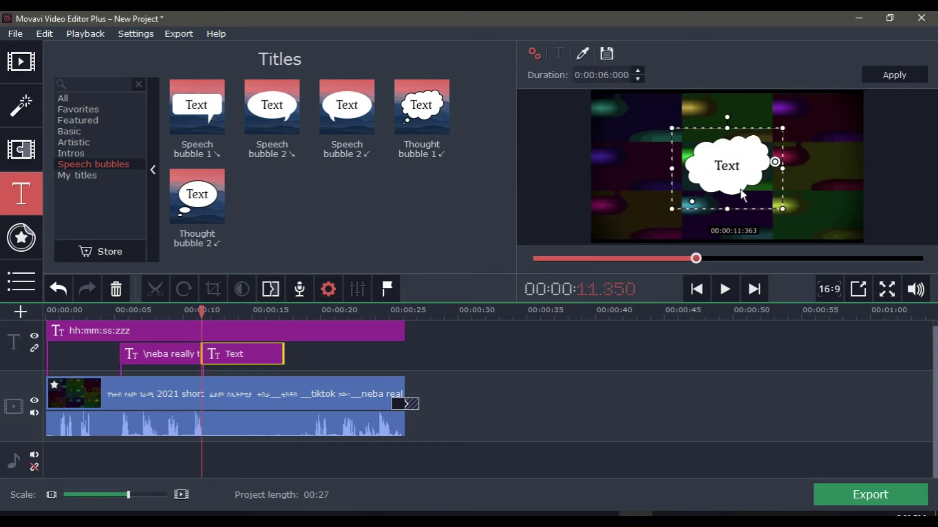
pyautogui.moveTo(691, 202); pyautogui.dragTo(705, 196)
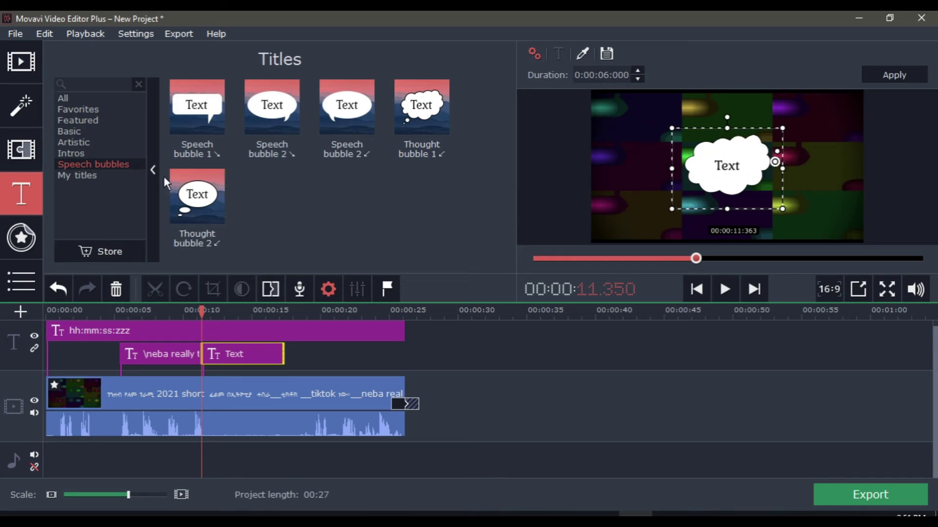
pyautogui.click(105, 174)
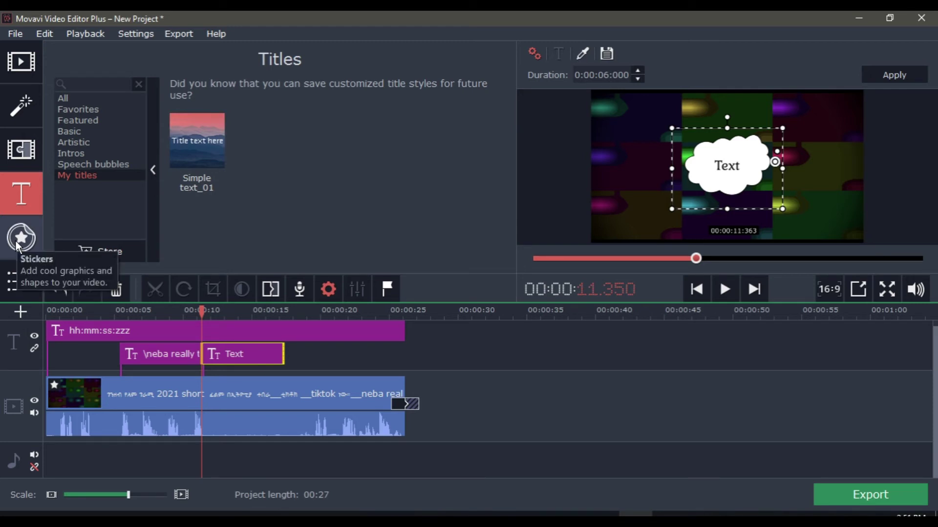
# - Import Subscribe - 30285.mp4 from Downloads as an overlay starting near 5 seconds
pyautogui.click(16, 69)
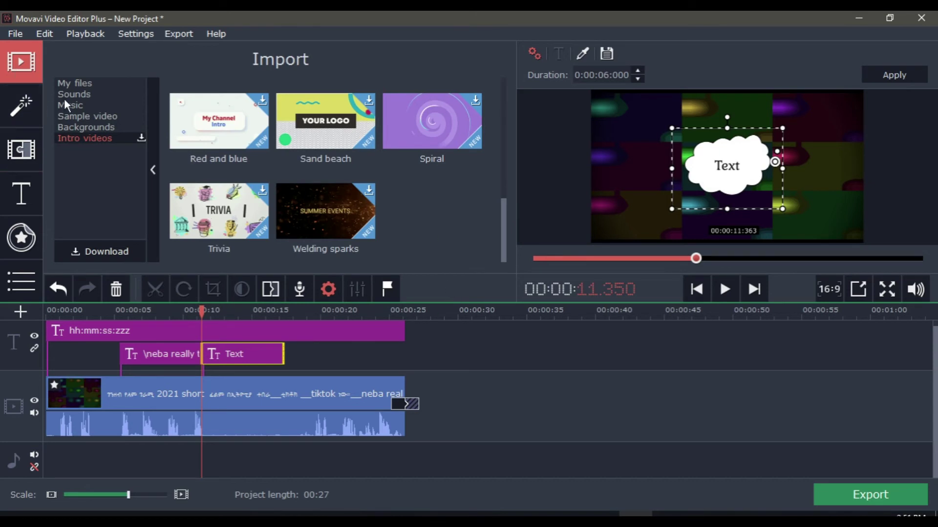
pyautogui.click(84, 84)
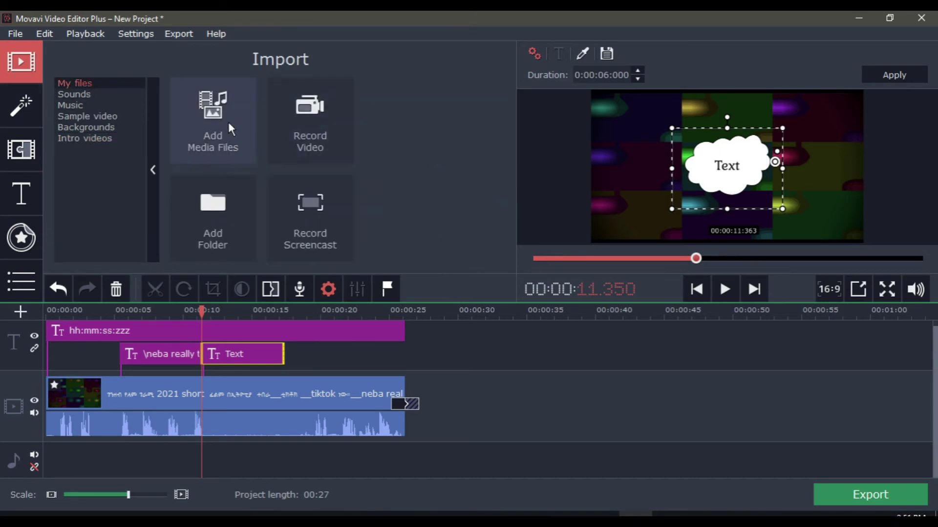
pyautogui.click(228, 122)
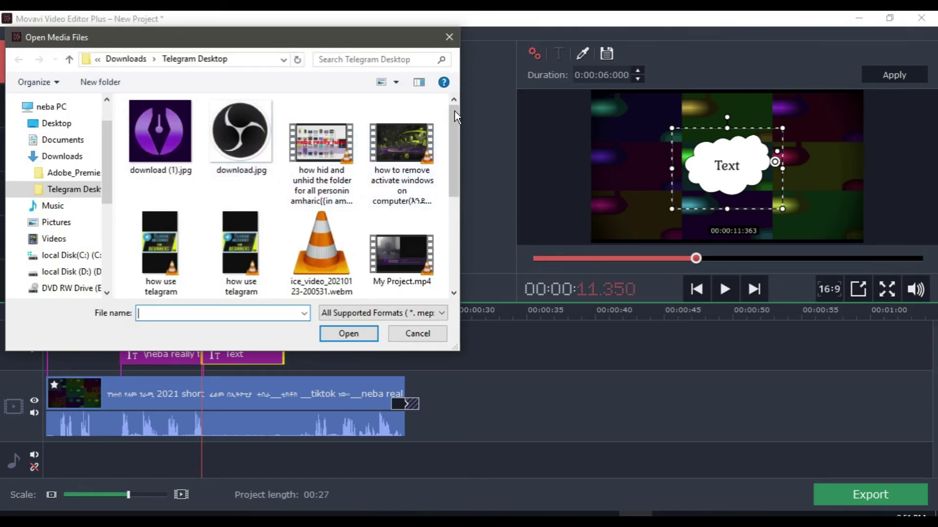
pyautogui.moveTo(458, 118); pyautogui.dragTo(457, 218)
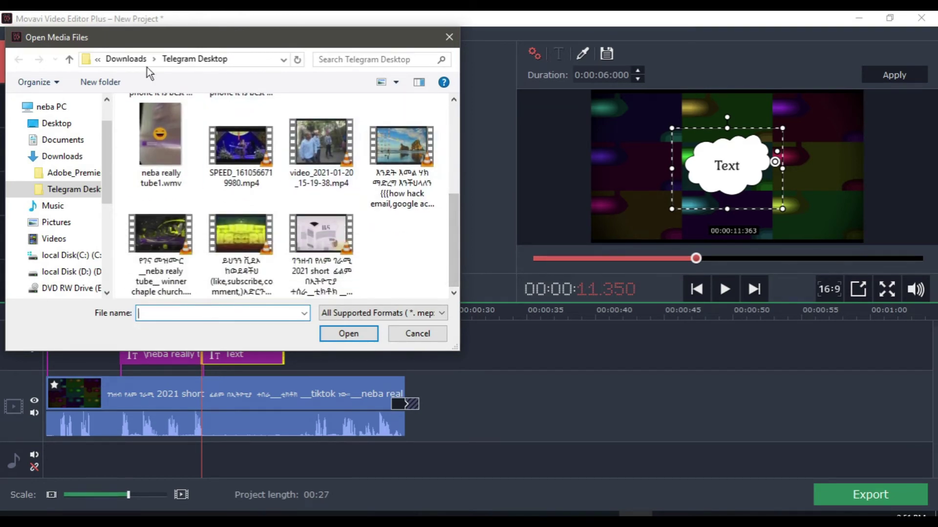
pyautogui.click(125, 58)
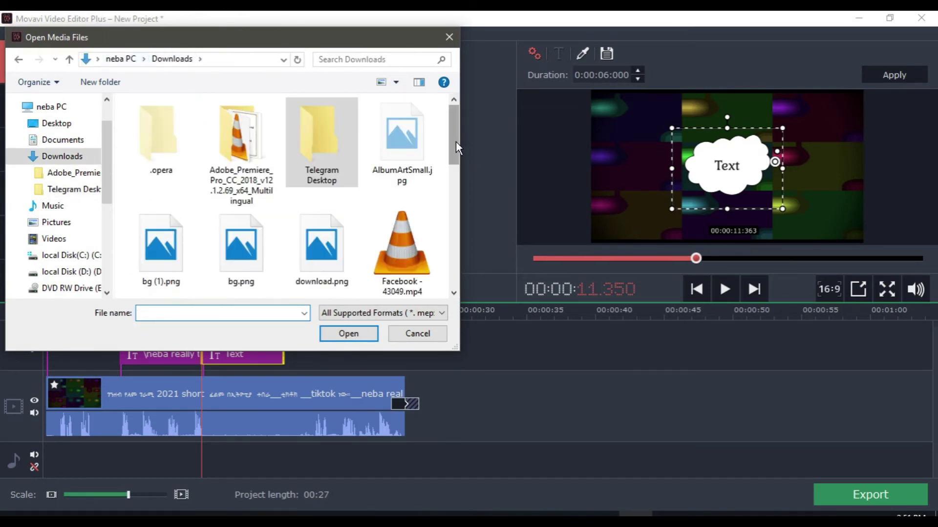
pyautogui.moveTo(455, 142); pyautogui.dragTo(459, 231)
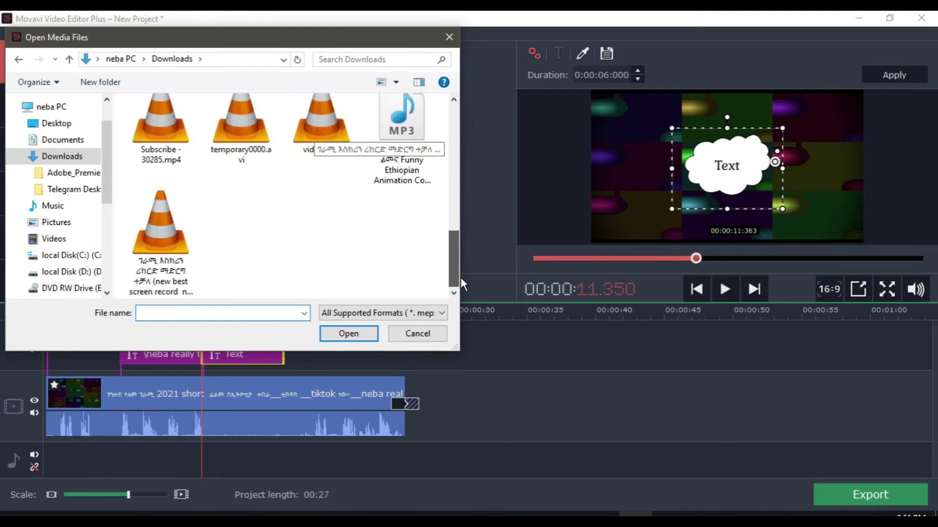
pyautogui.moveTo(459, 230); pyautogui.dragTo(460, 220)
pyautogui.scroll(-2, 223, 225)
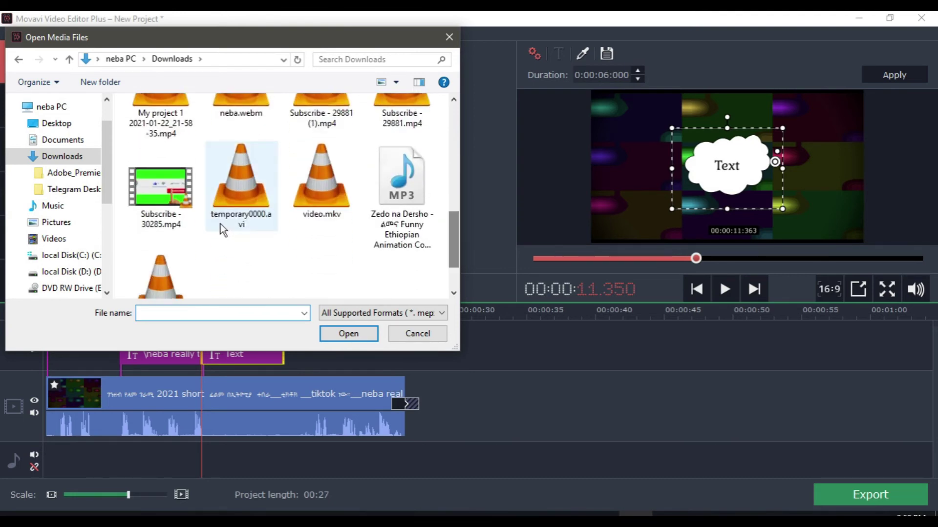
pyautogui.click(161, 190)
pyautogui.click(346, 334)
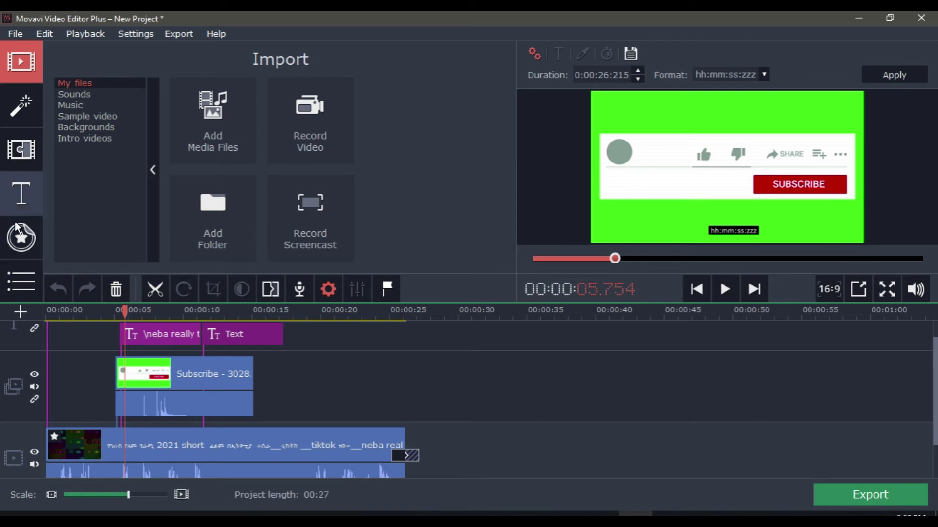
# - Chroma-key the green from the Subscribe overlay with Tolerance 80, Edges 1, Opacity 10
pyautogui.click(21, 239)
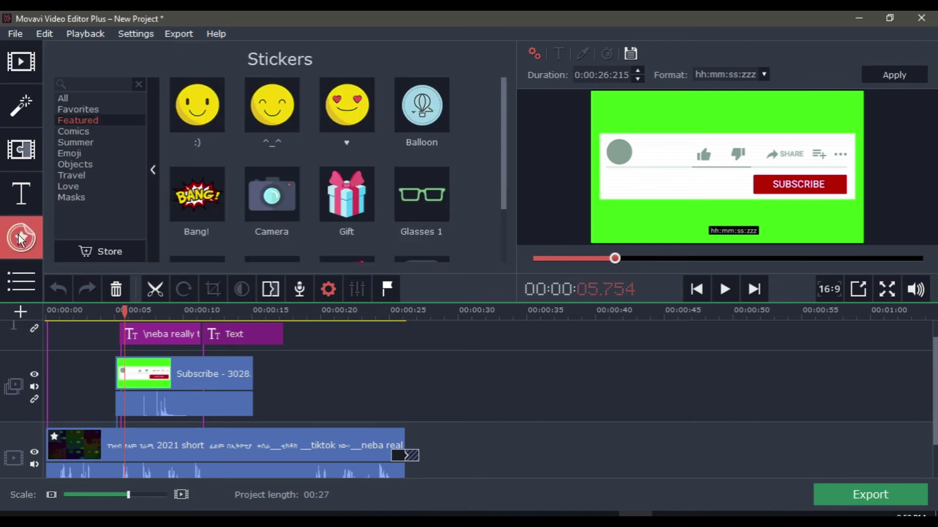
pyautogui.click(35, 278)
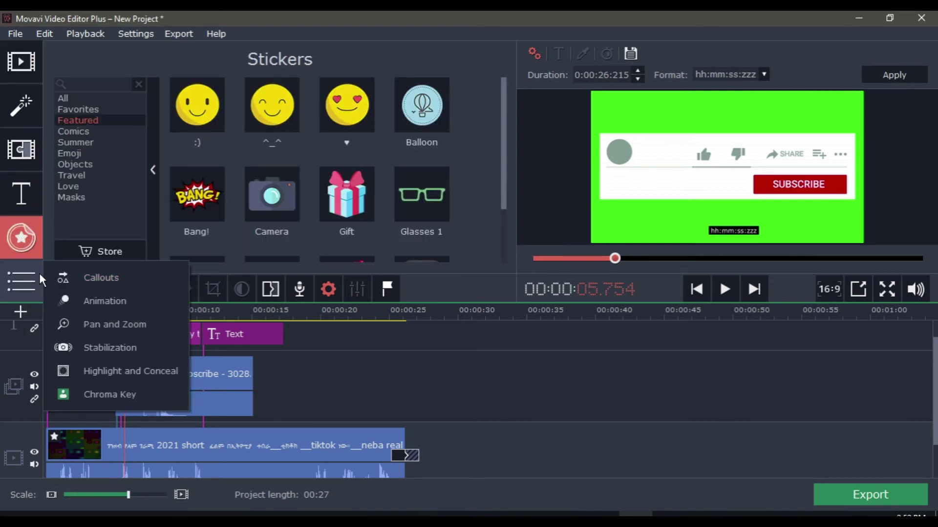
pyautogui.click(110, 394)
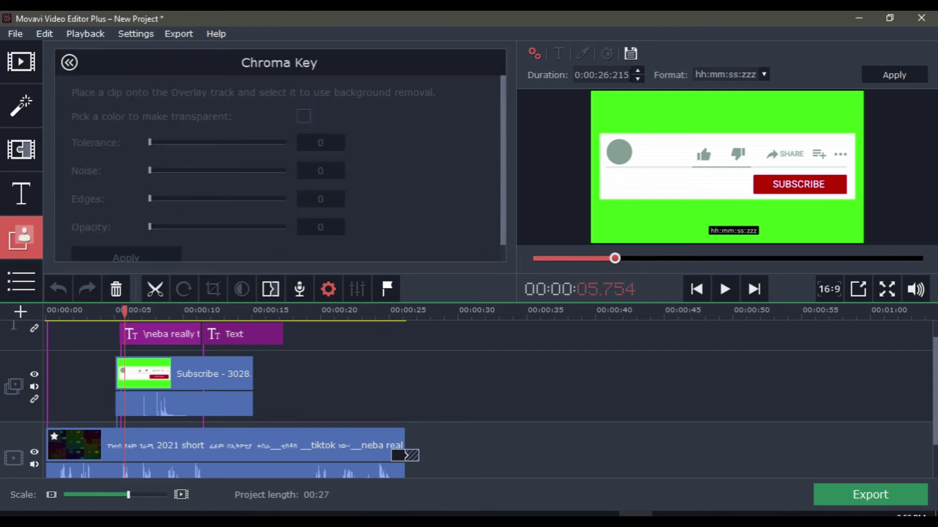
pyautogui.scroll(-1, 502, 102)
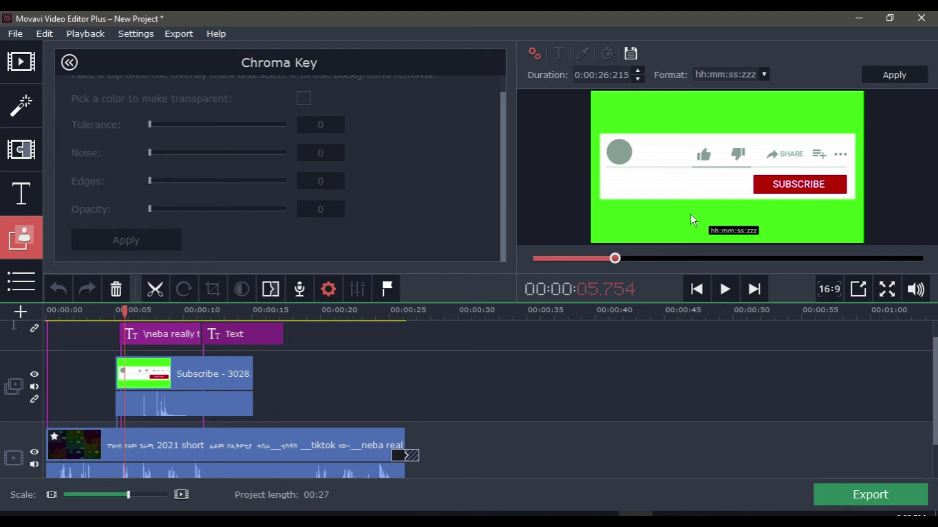
pyautogui.click(31, 107)
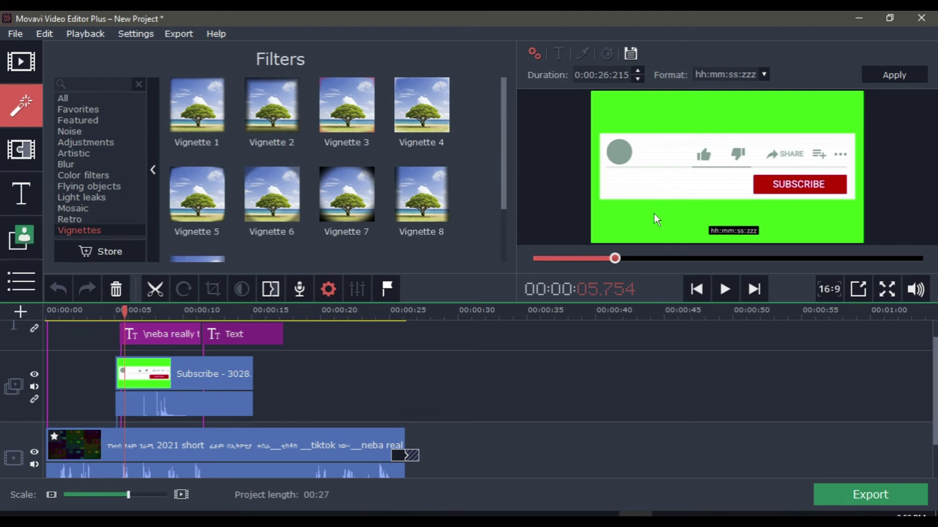
pyautogui.click(177, 393)
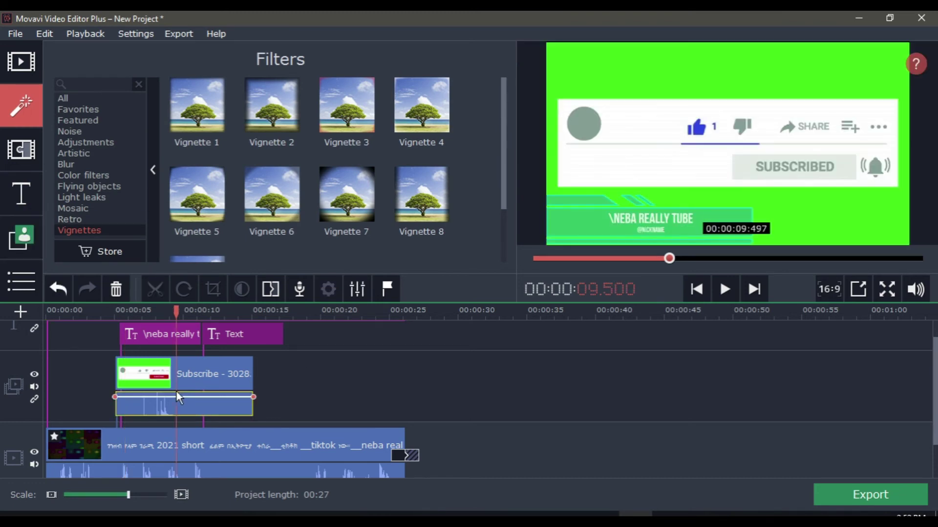
pyautogui.click(160, 379)
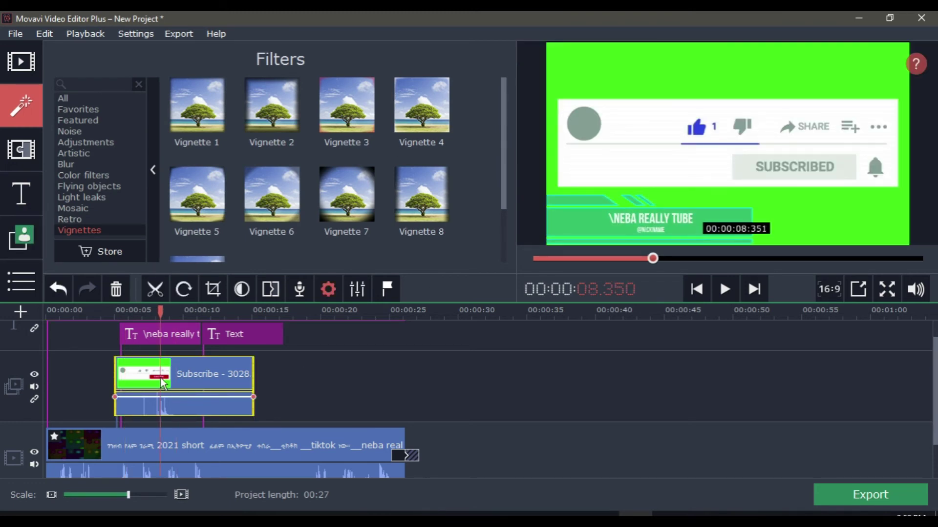
pyautogui.click(21, 242)
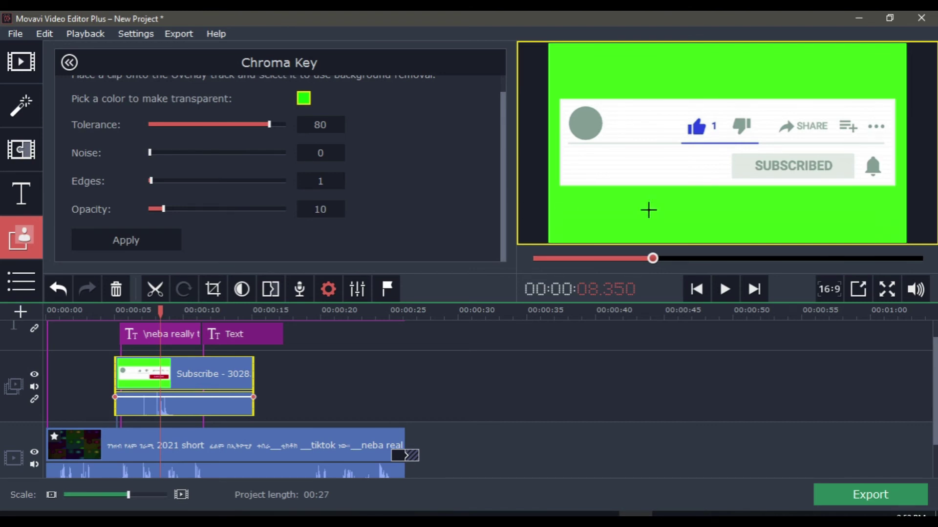
pyautogui.doubleClick(648, 211)
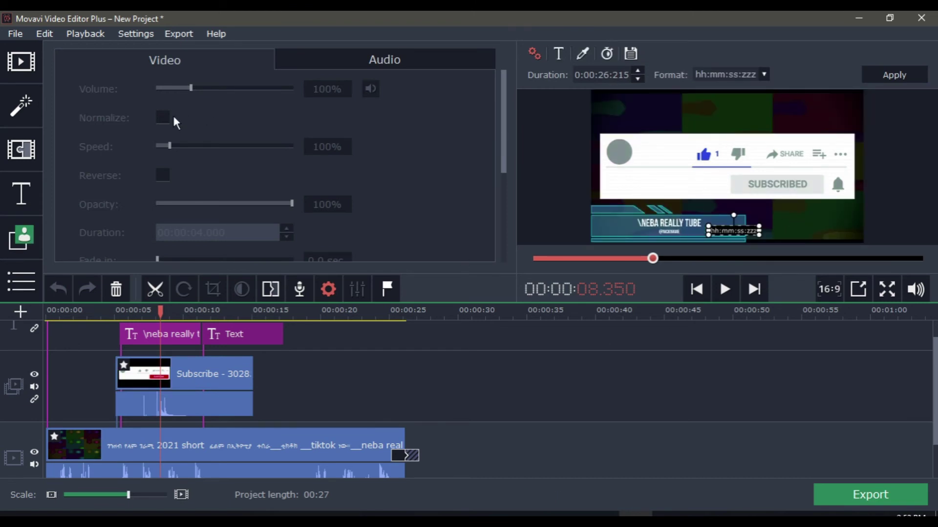
# - Play the project from near the start, stopping on the overlay's SUBSCRIBED frame near 9 seconds
pyautogui.click(40, 98)
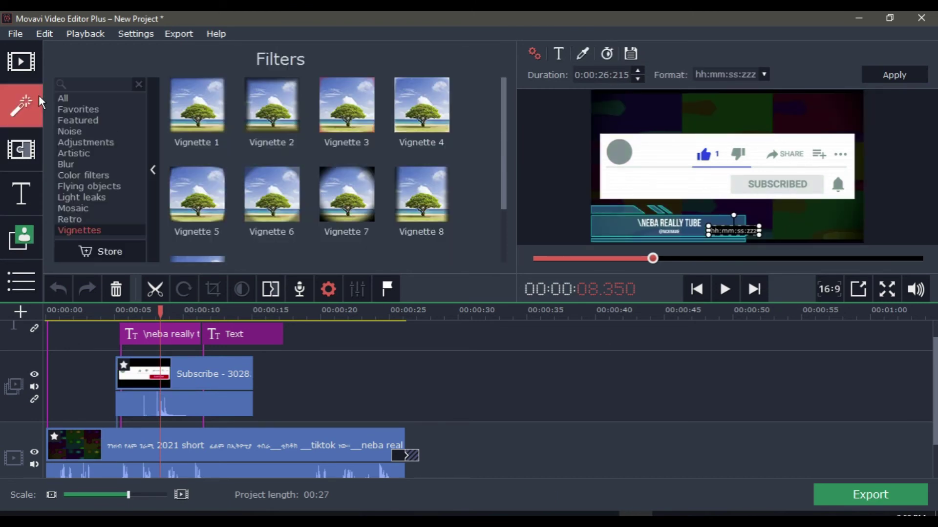
pyautogui.click(696, 288)
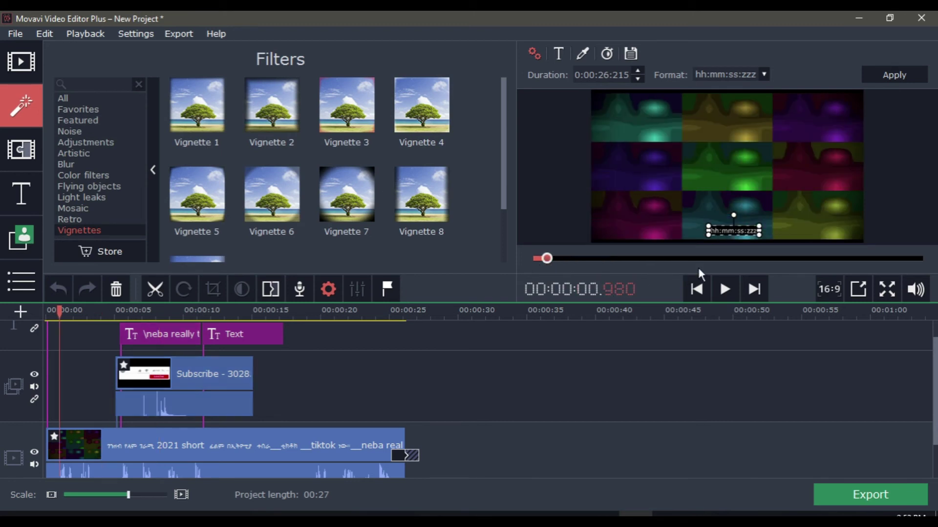
pyautogui.click(725, 290)
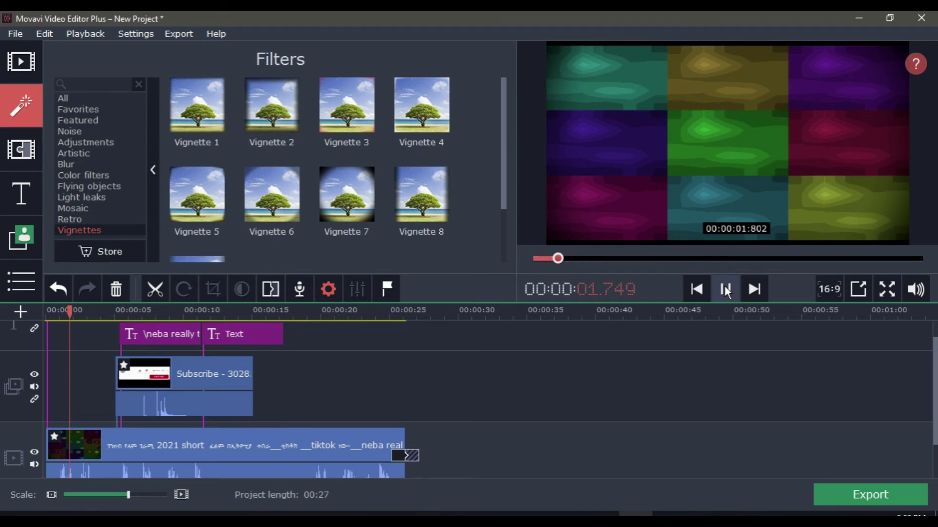
pyautogui.click(726, 290)
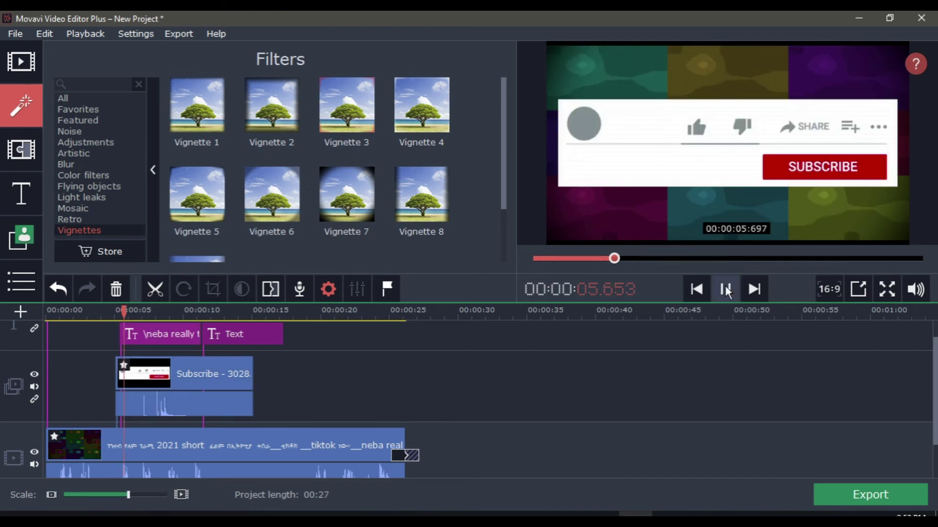
pyautogui.click(726, 291)
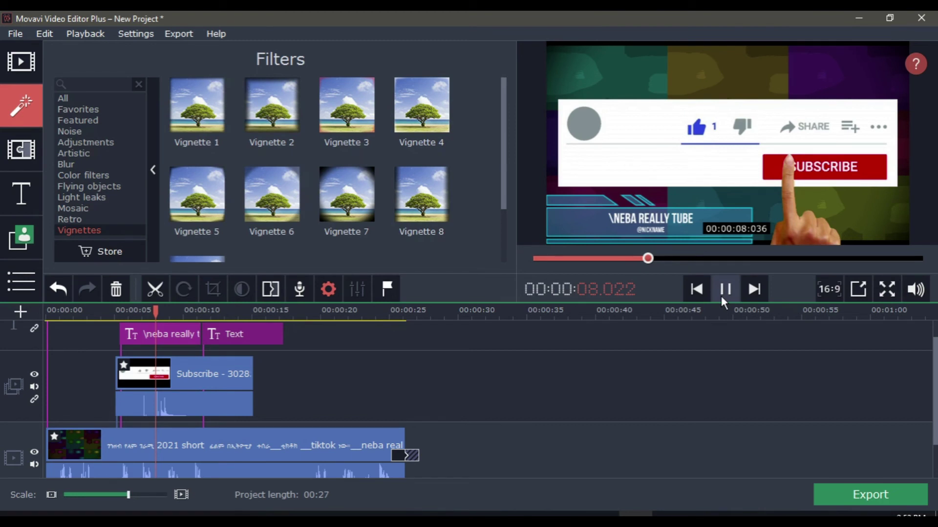
pyautogui.click(721, 296)
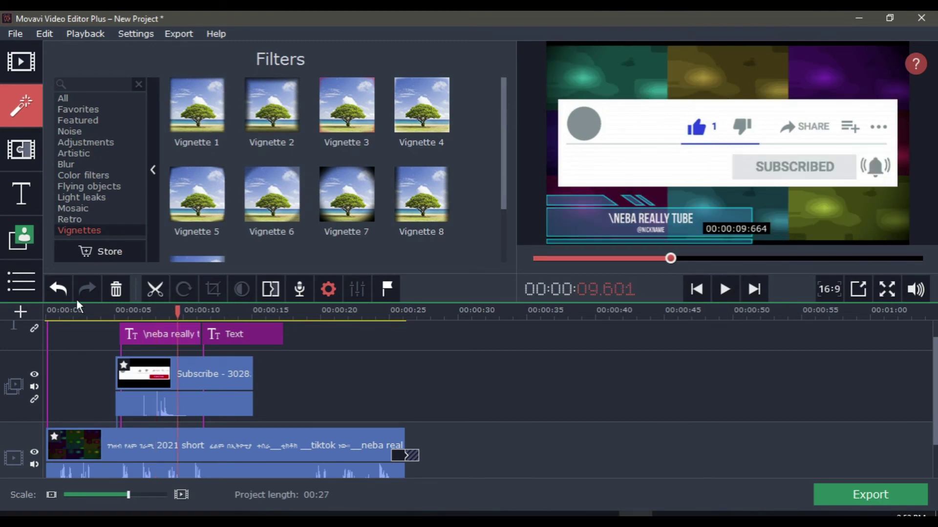
pyautogui.click(31, 277)
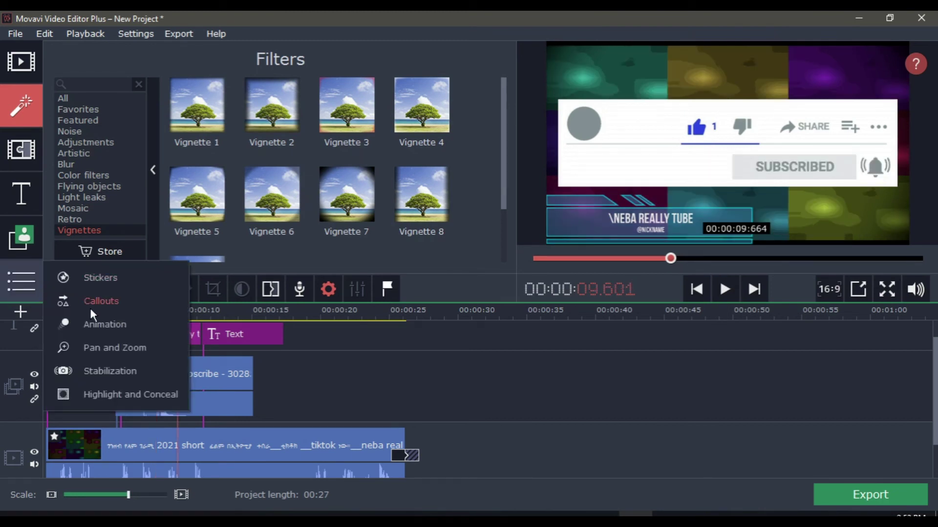
# - Open the Animation presets for the Subscribe clip, preview its motion, then return to Import
pyautogui.click(99, 324)
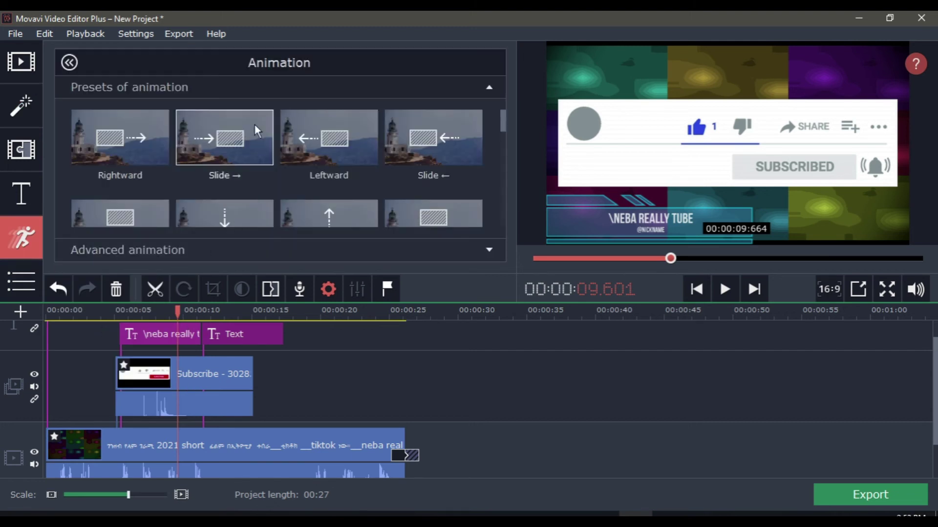
pyautogui.click(200, 374)
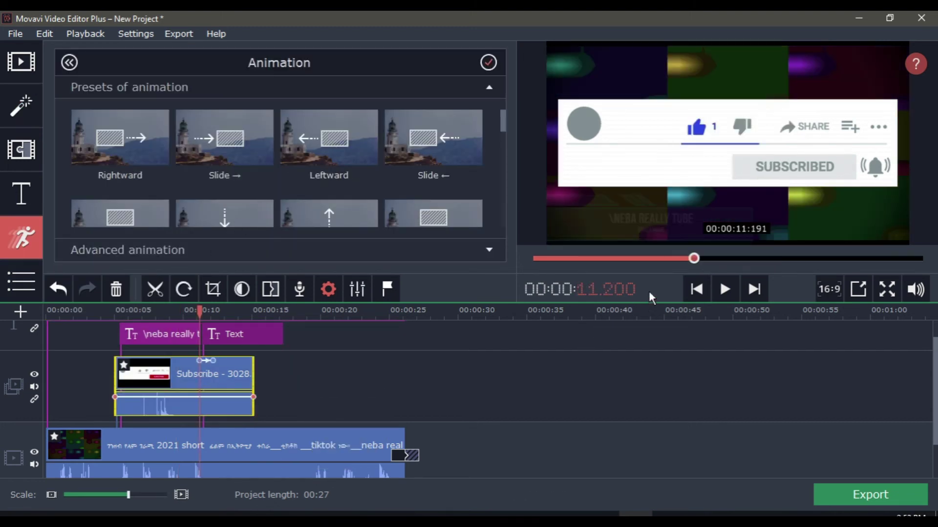
pyautogui.click(689, 259)
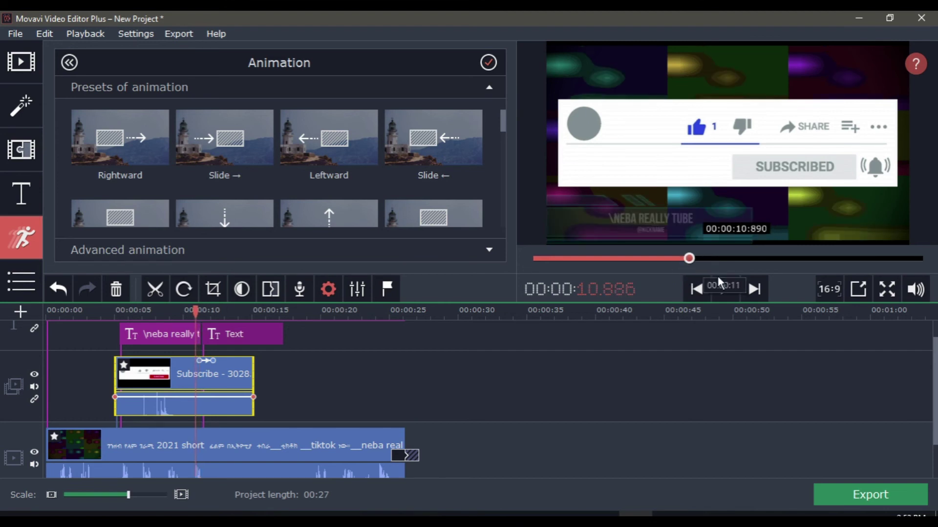
pyautogui.click(725, 290)
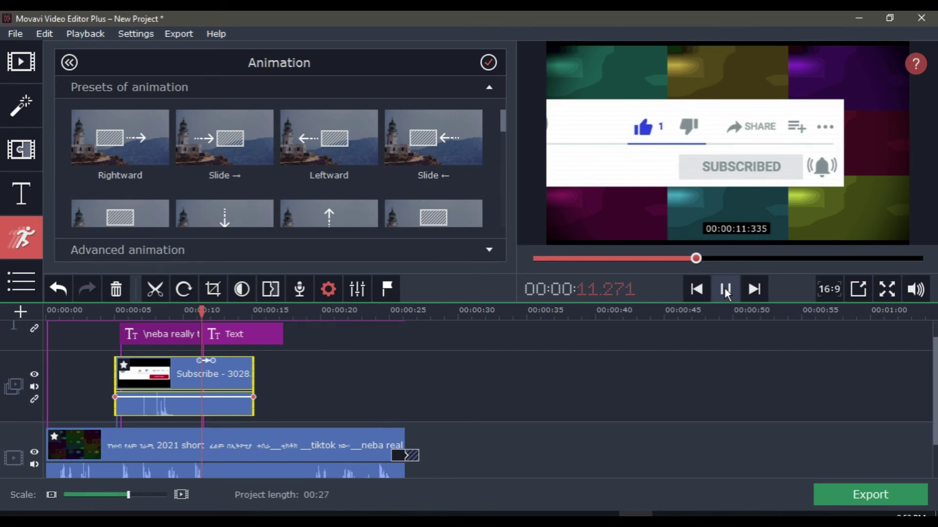
pyautogui.click(725, 291)
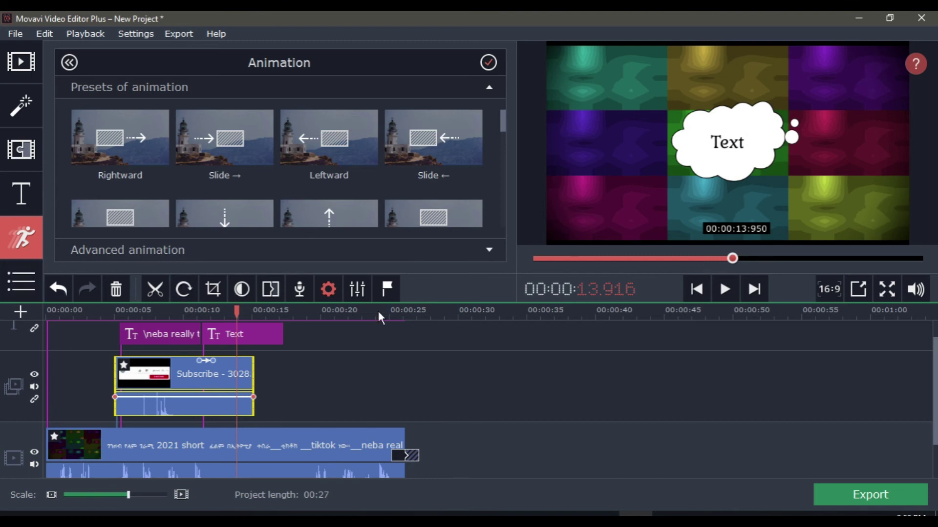
pyautogui.click(25, 57)
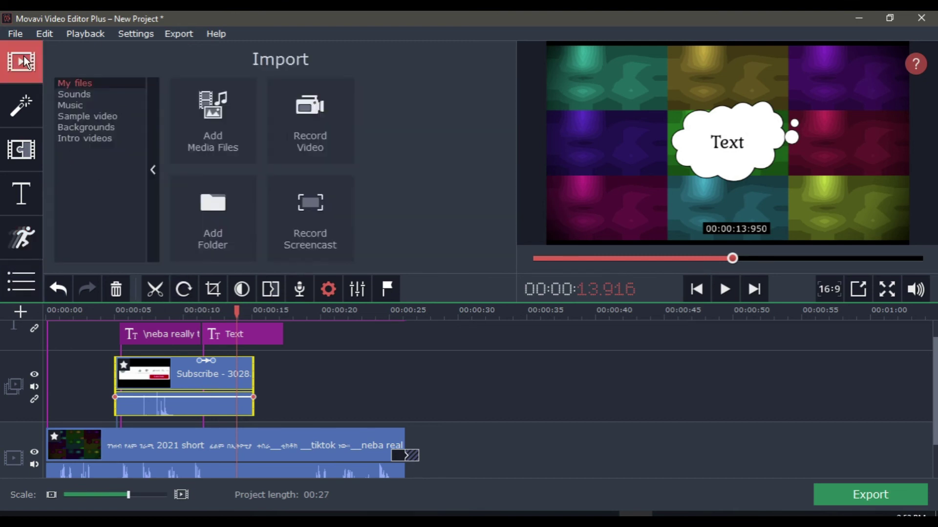
# - Drag the Zoom transition Spin - out onto the Subscribe overlay clip
pyautogui.click(31, 192)
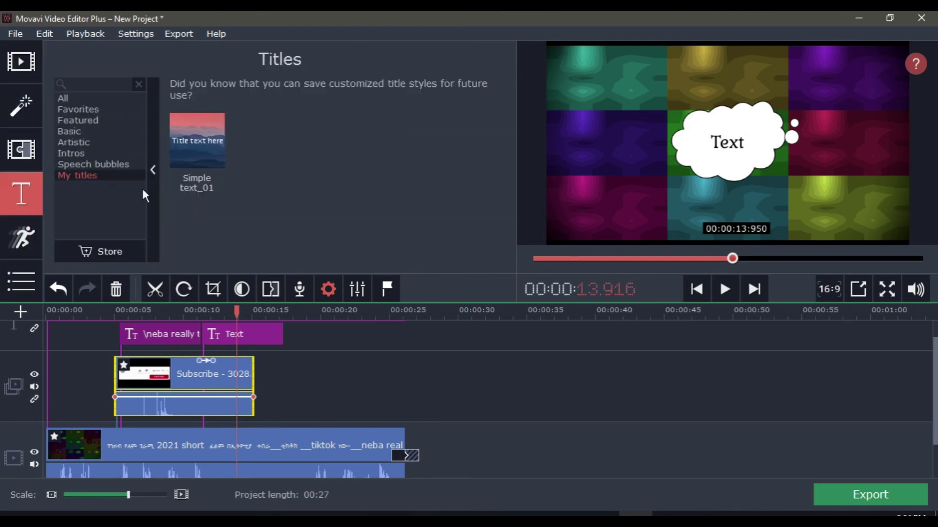
pyautogui.click(26, 155)
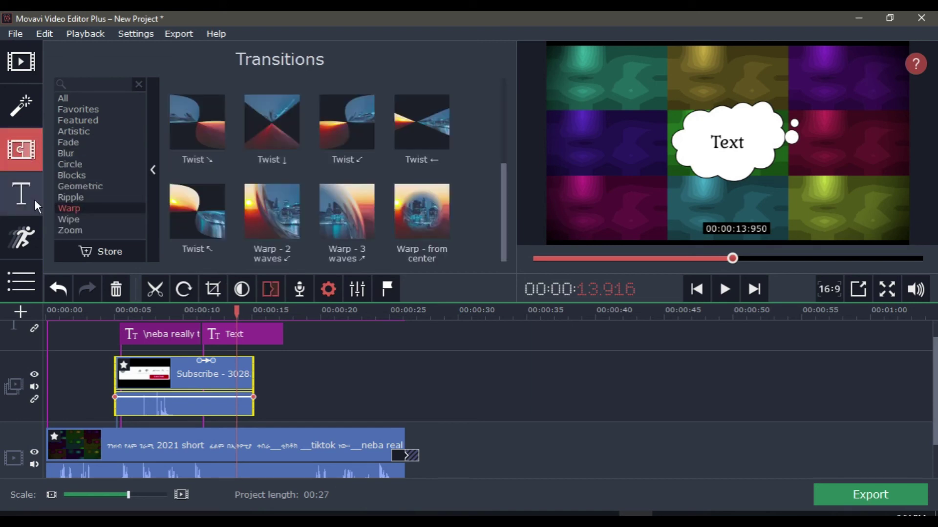
pyautogui.click(75, 231)
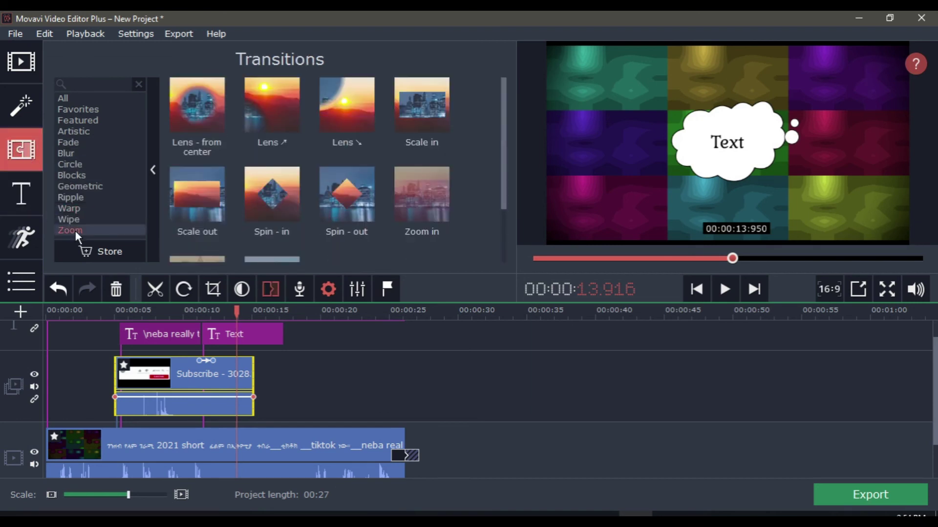
pyautogui.moveTo(349, 180); pyautogui.dragTo(199, 348)
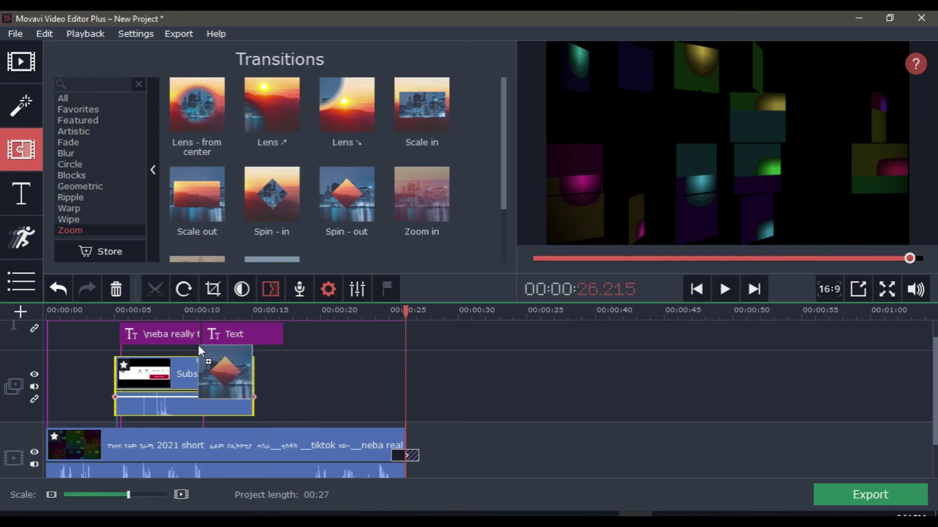
# - Add Spin - out after the current clip, then replay the video to review it
pyautogui.rightClick(347, 196)
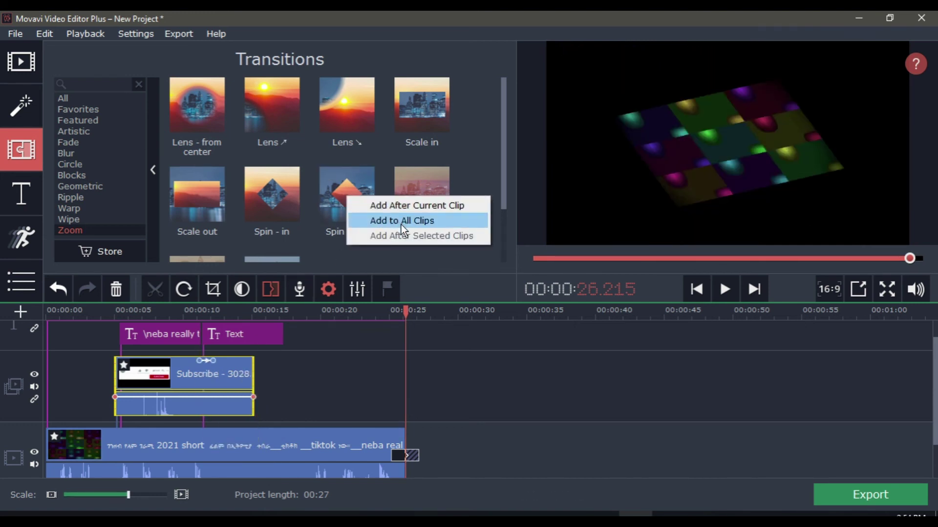
pyautogui.click(402, 226)
pyautogui.rightClick(366, 208)
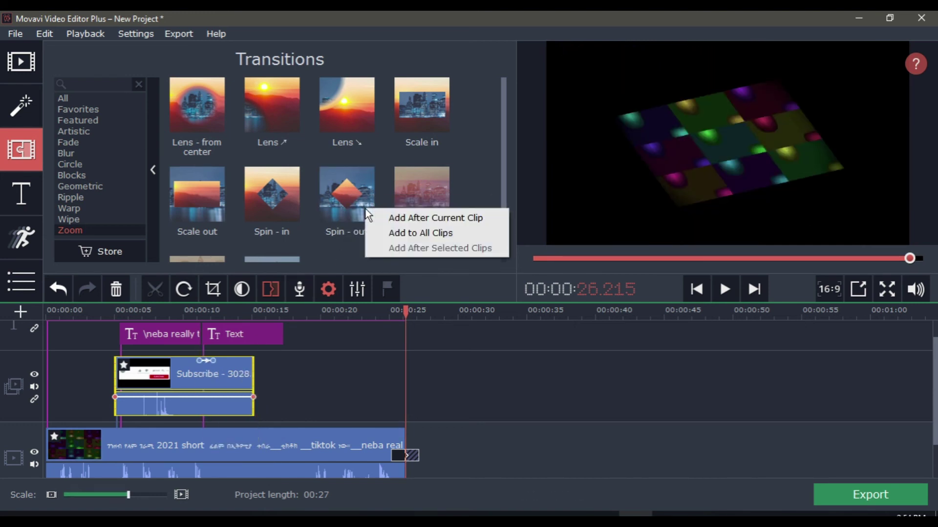
pyautogui.click(396, 218)
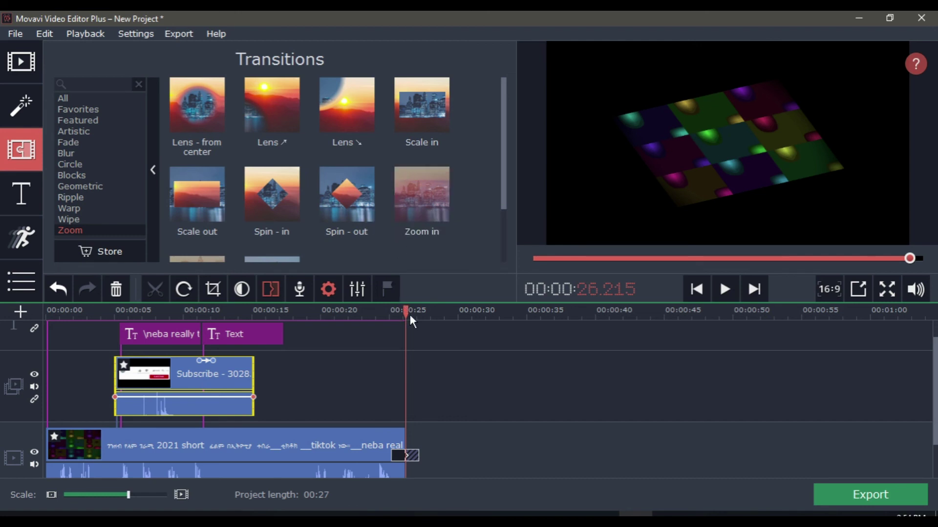
pyautogui.moveTo(404, 319); pyautogui.dragTo(396, 315)
pyautogui.click(727, 296)
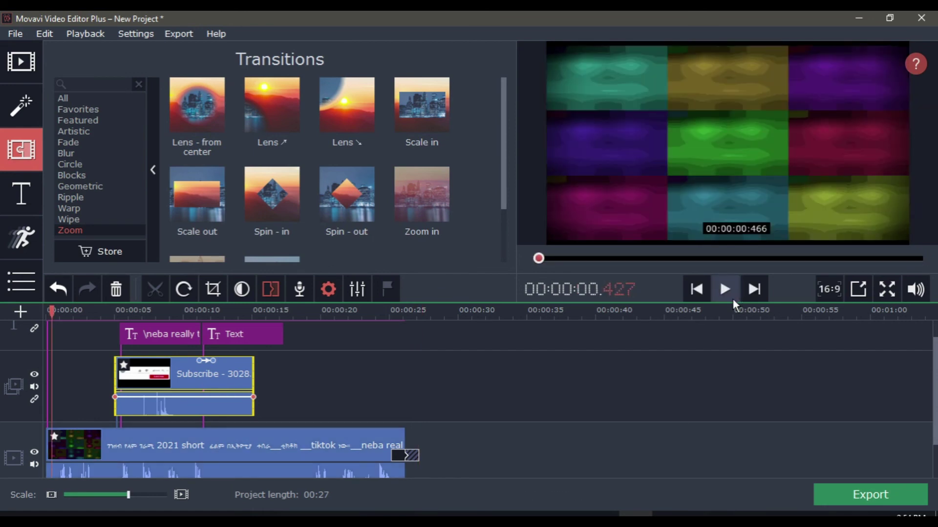
# - Browse the Fade and Circle transitions and the Filters collection, then return to Import
pyautogui.click(101, 146)
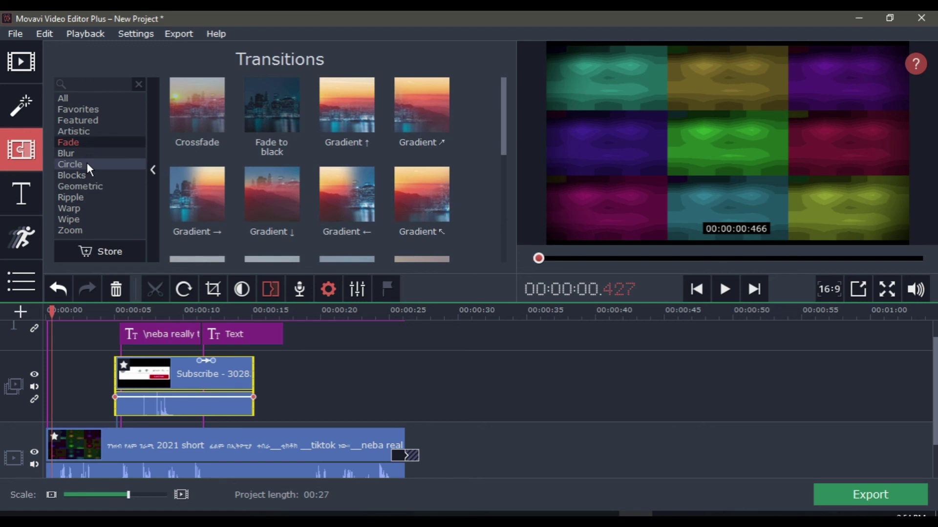
pyautogui.click(87, 164)
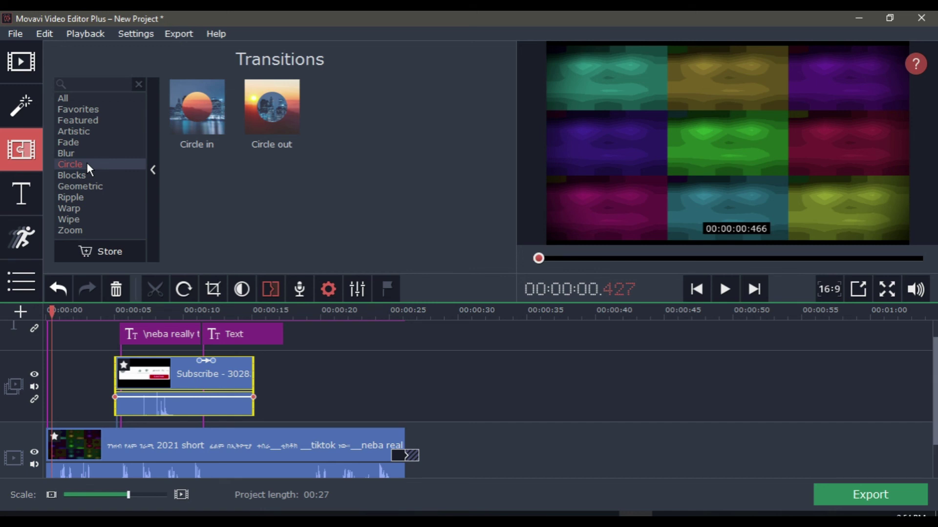
pyautogui.click(35, 98)
pyautogui.click(22, 49)
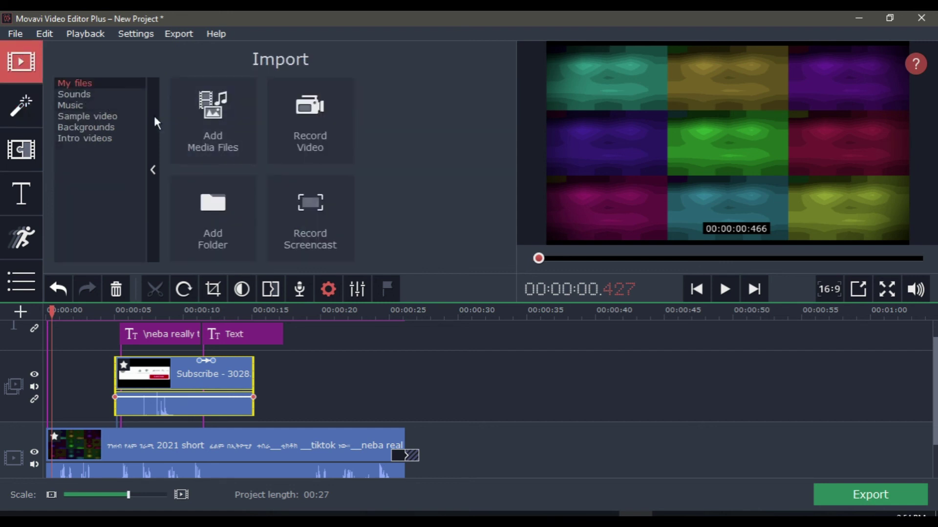
# - Open the webcam Capture Video window from Record Video, then close it
pyautogui.click(293, 114)
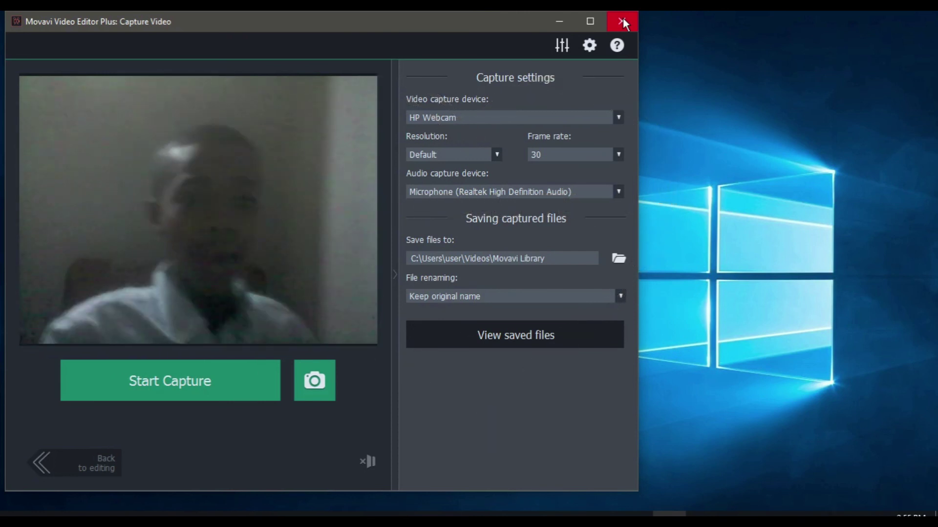
pyautogui.click(626, 26)
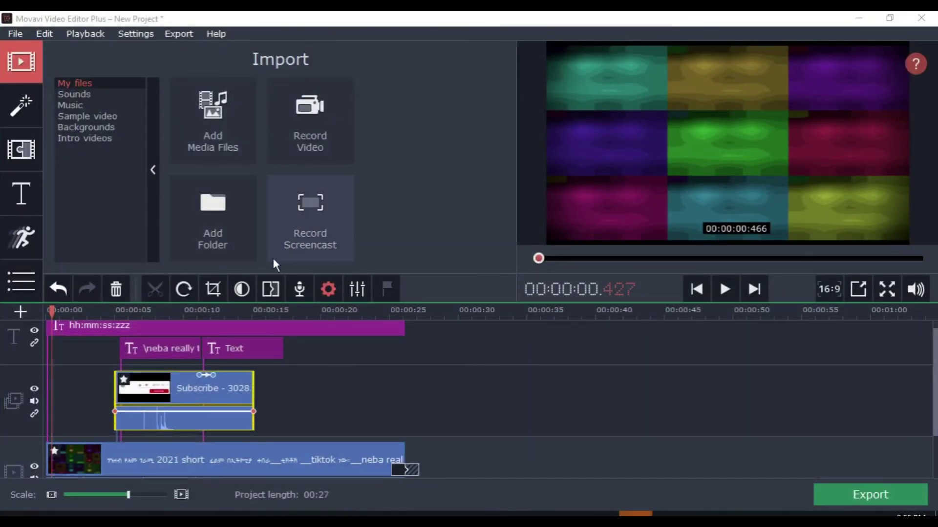
# - View the Intro videos templates, then quit the editor choosing Don't Save
pyautogui.click(76, 143)
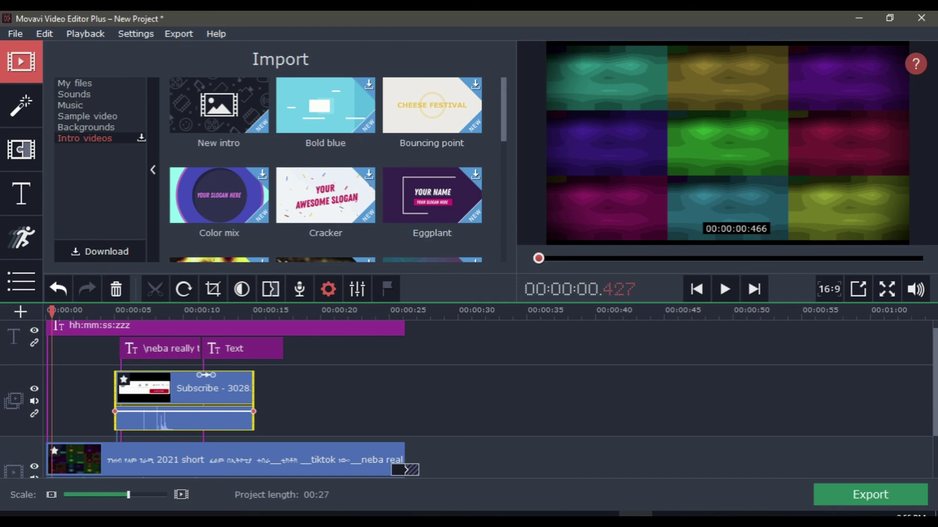
pyautogui.click(921, 18)
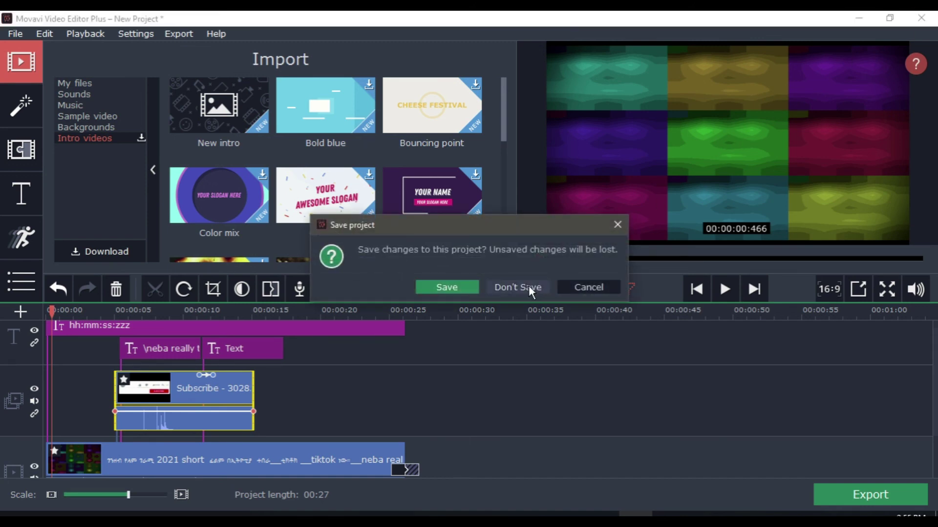
pyautogui.click(531, 292)
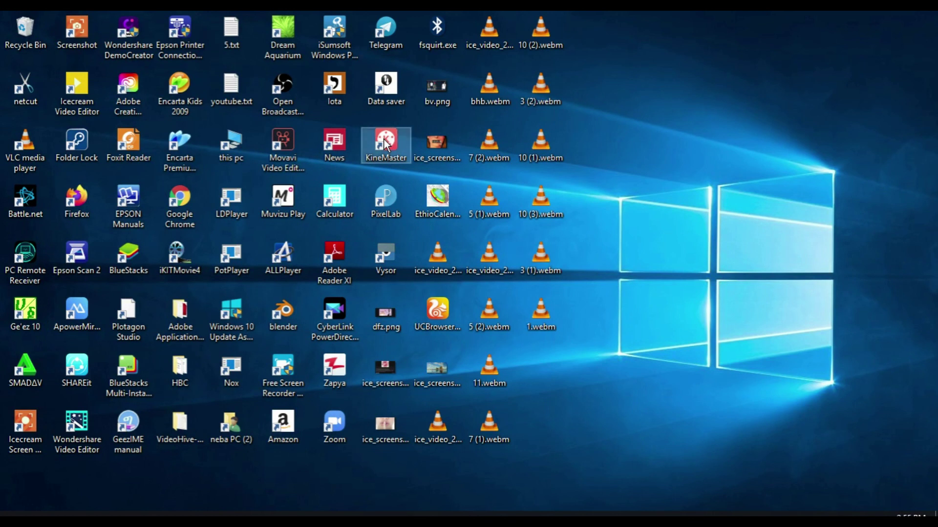
# - Delete the KineMaster shortcut, dismiss the desktop menu, and select the Movavi Video Editor 15 Plus icon
pyautogui.press('Delete')
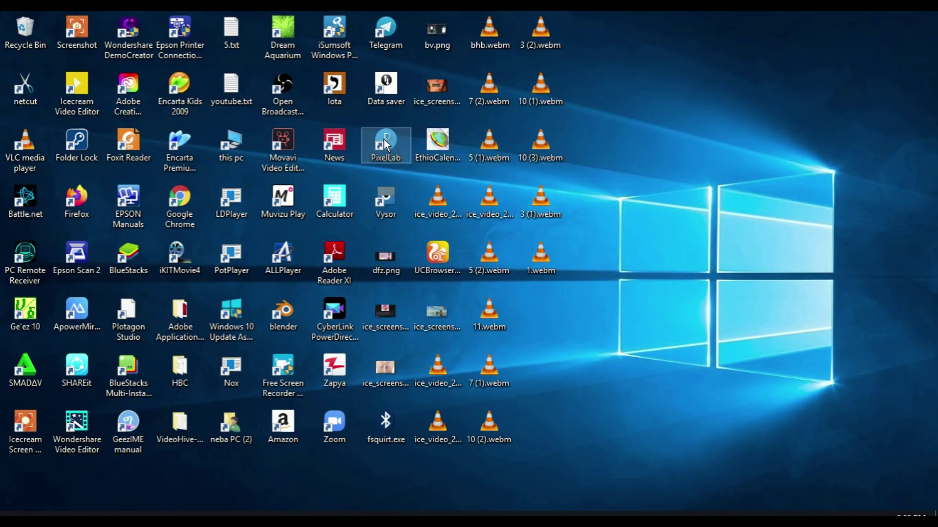
pyautogui.rightClick(667, 95)
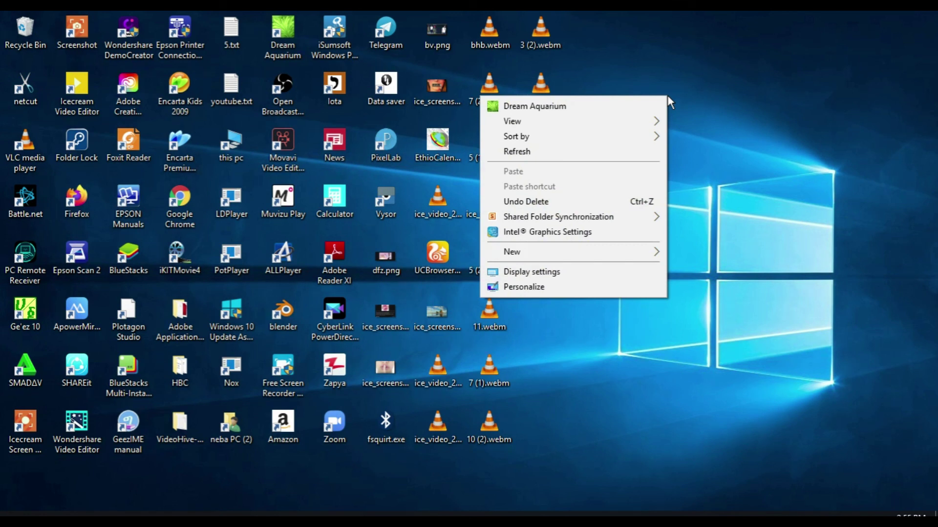
pyautogui.click(667, 96)
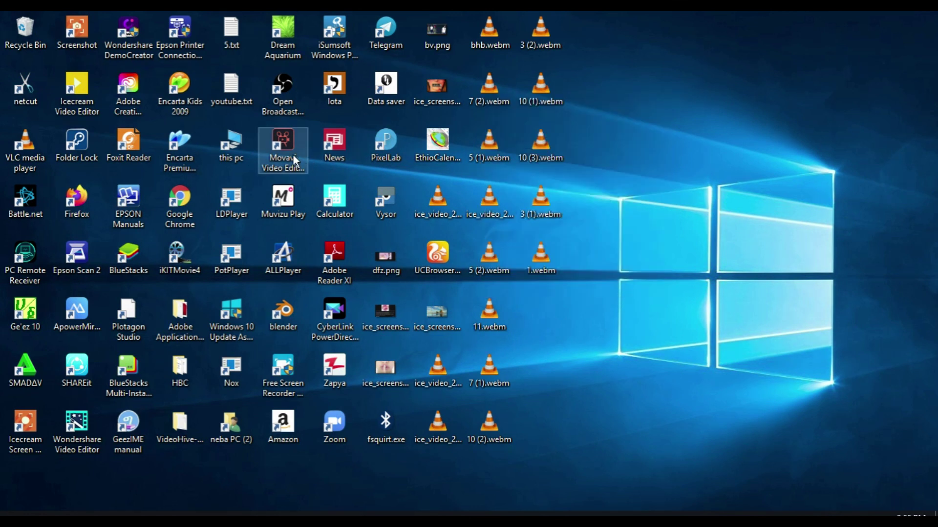
pyautogui.click(292, 154)
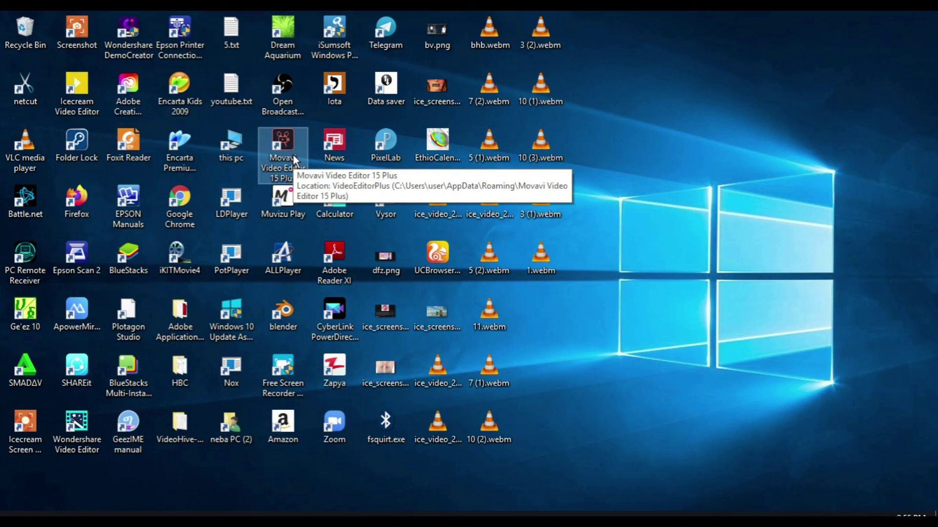